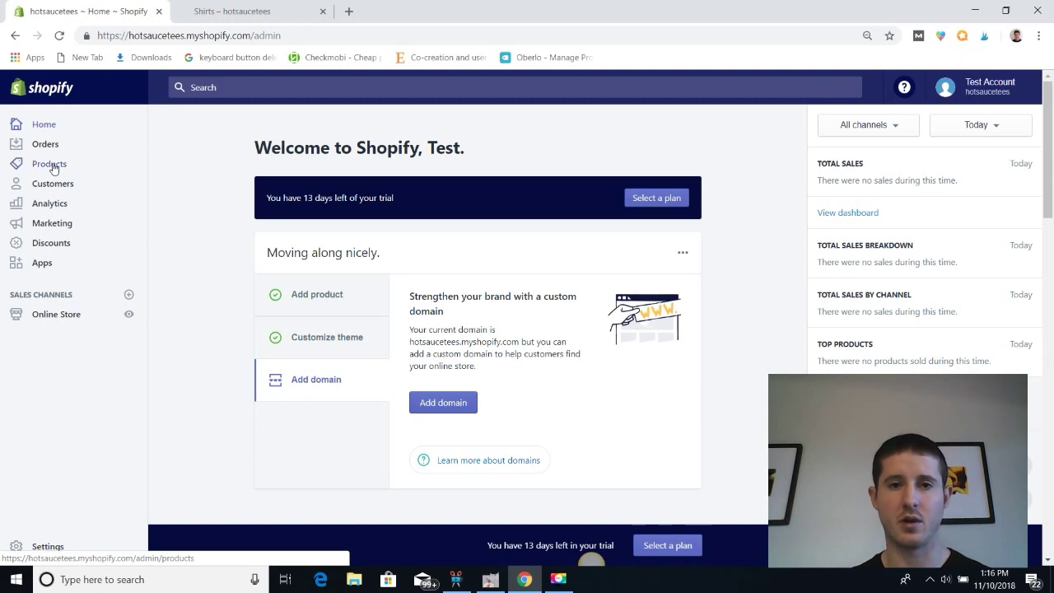
Step: Go to Products > Collections and start a new collection
left_click(53, 167)
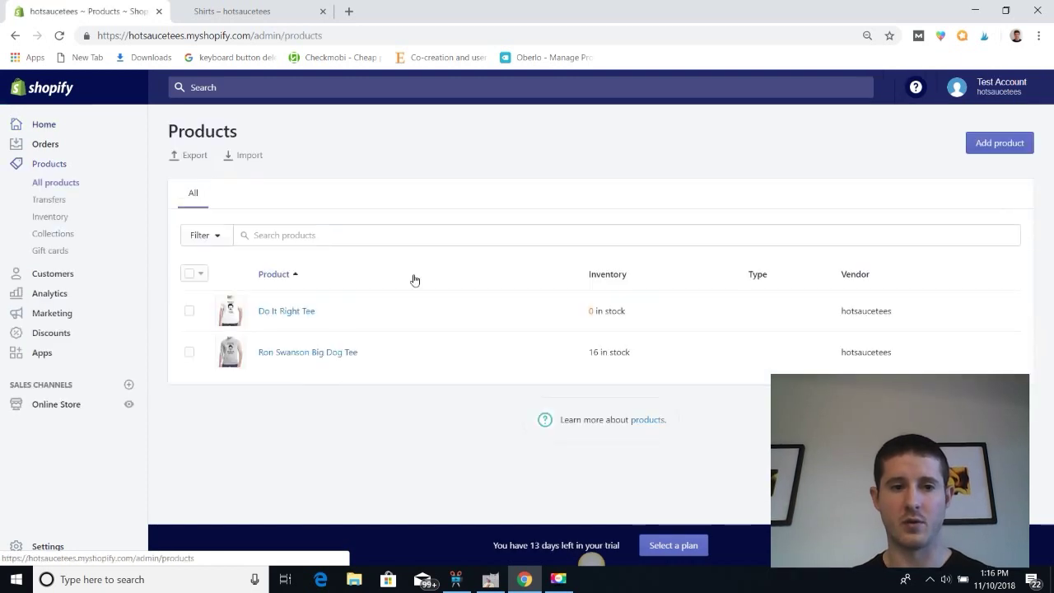
left_click(65, 235)
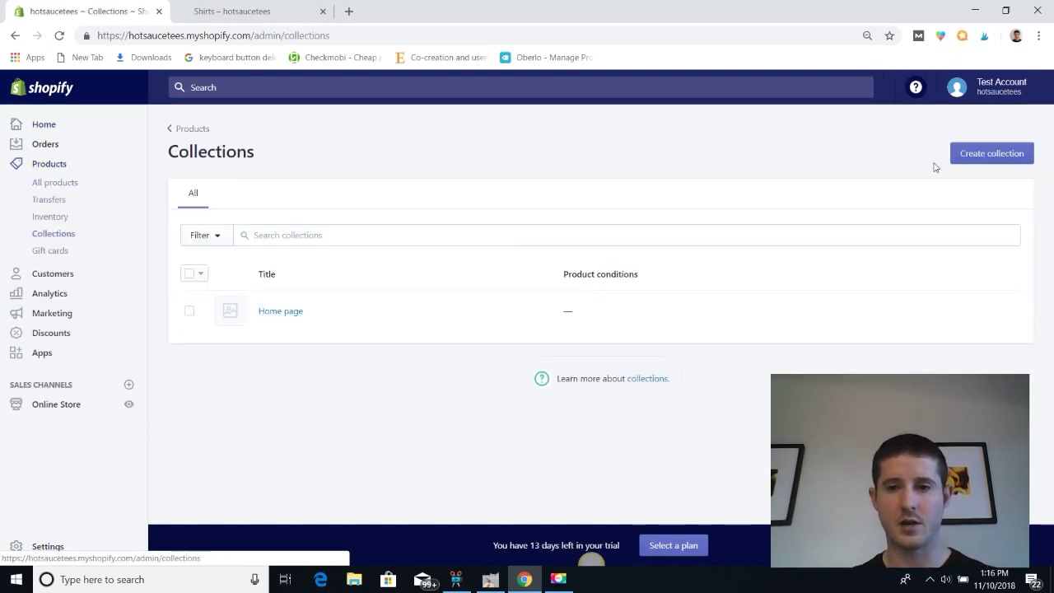
left_click(984, 156)
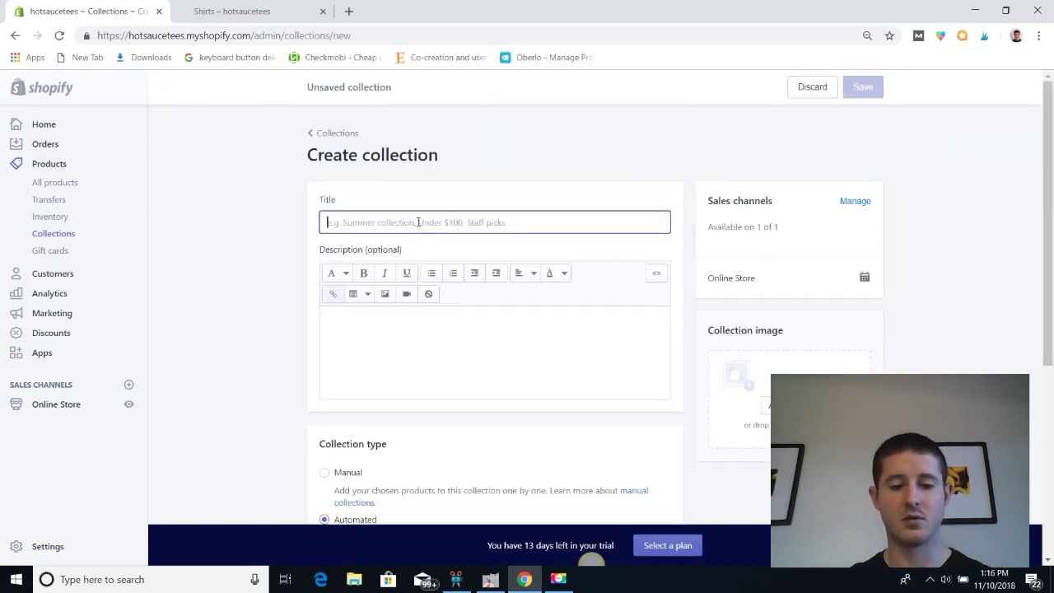
Step: Title it 'Best T Shirts' with description 'The Best T Shirts In The North West'
type("Best T Shirts")
left_click(369, 326)
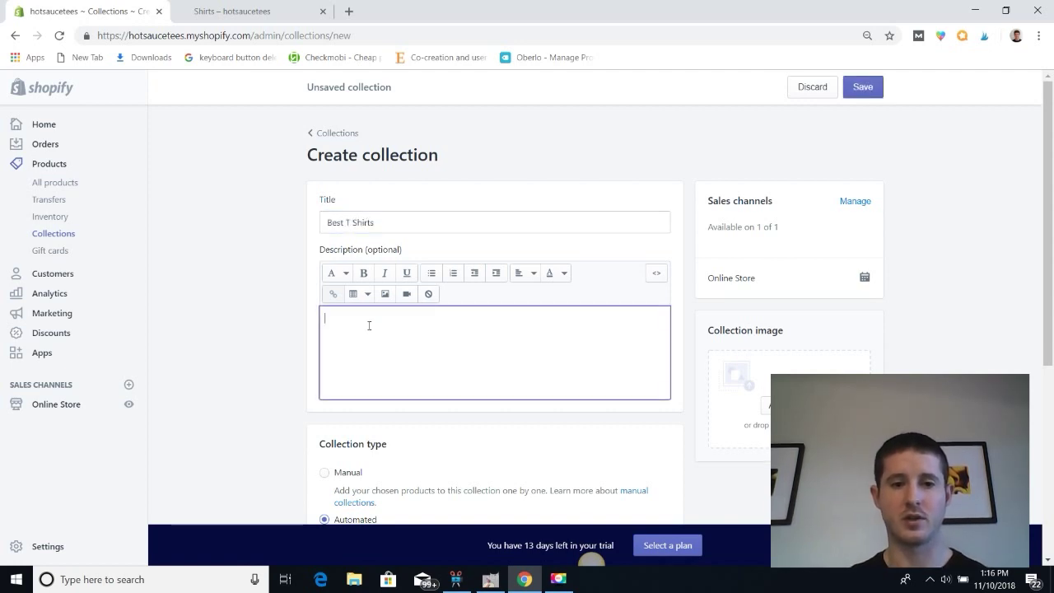
type("The Best ")
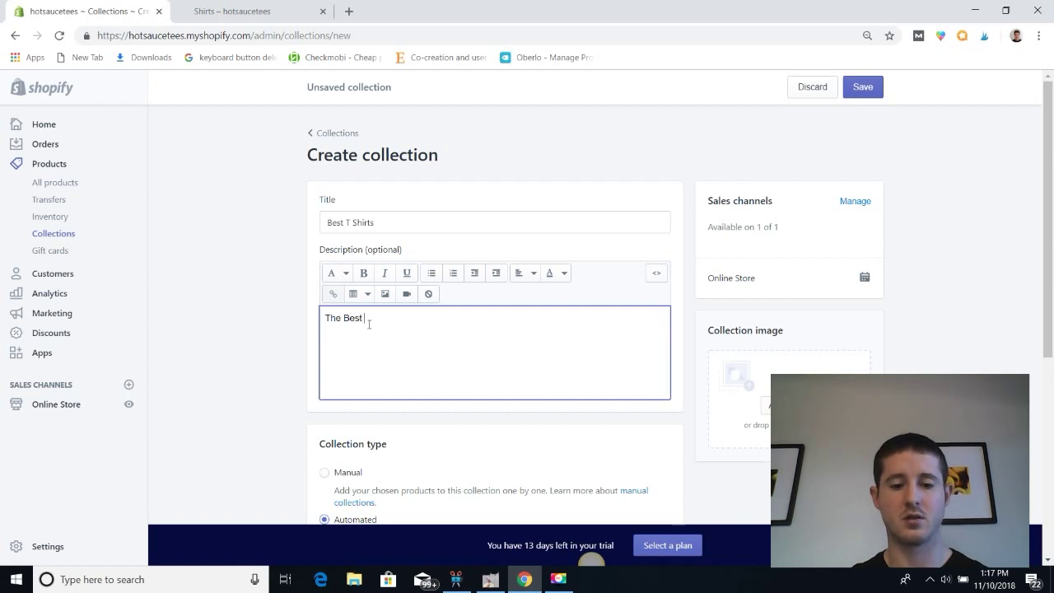
type("T Shirts In ")
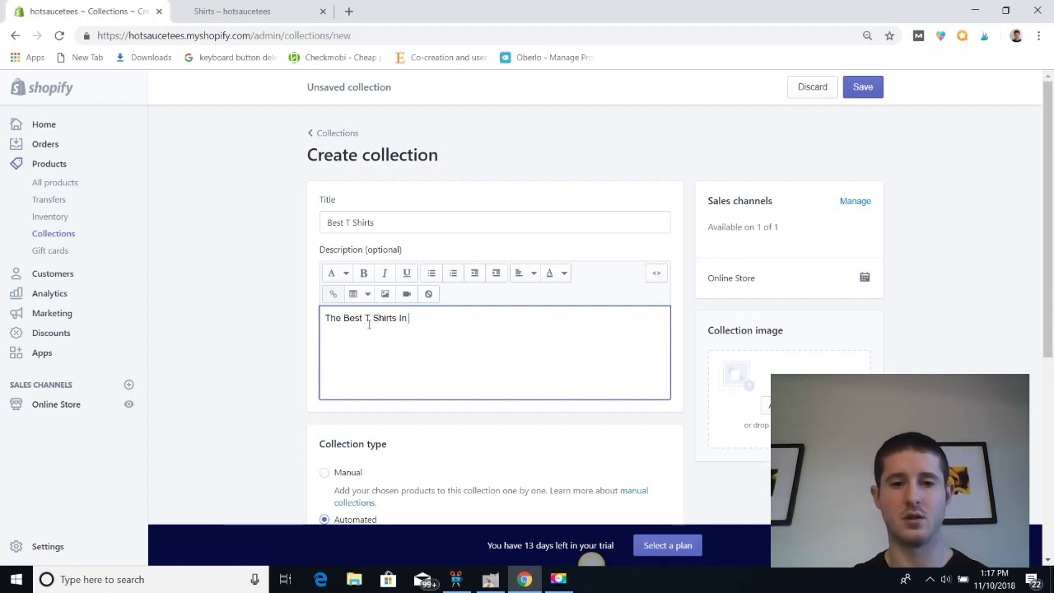
type("The North W")
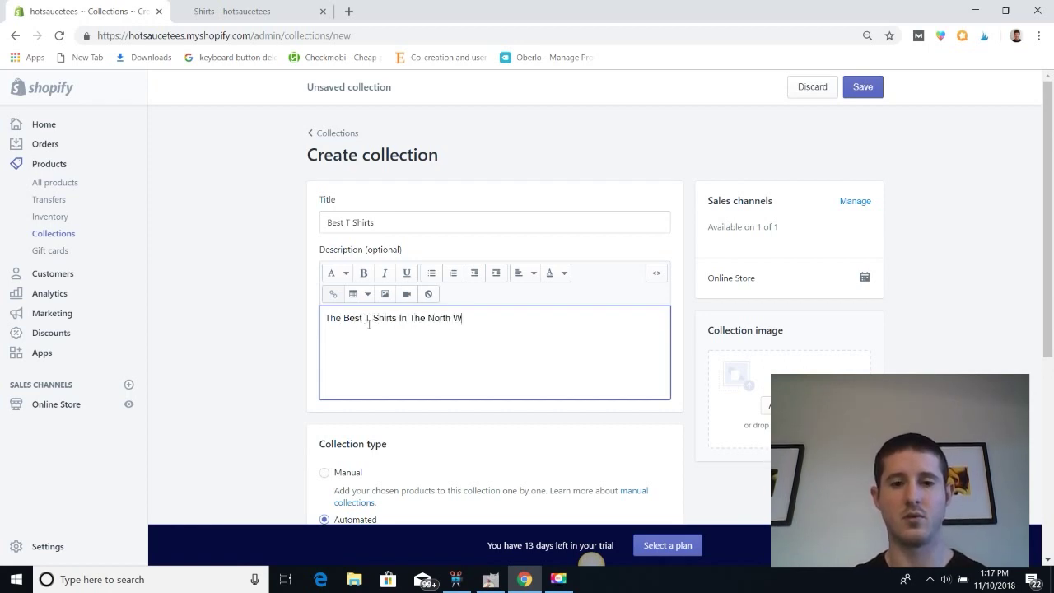
type("est")
left_click(965, 339)
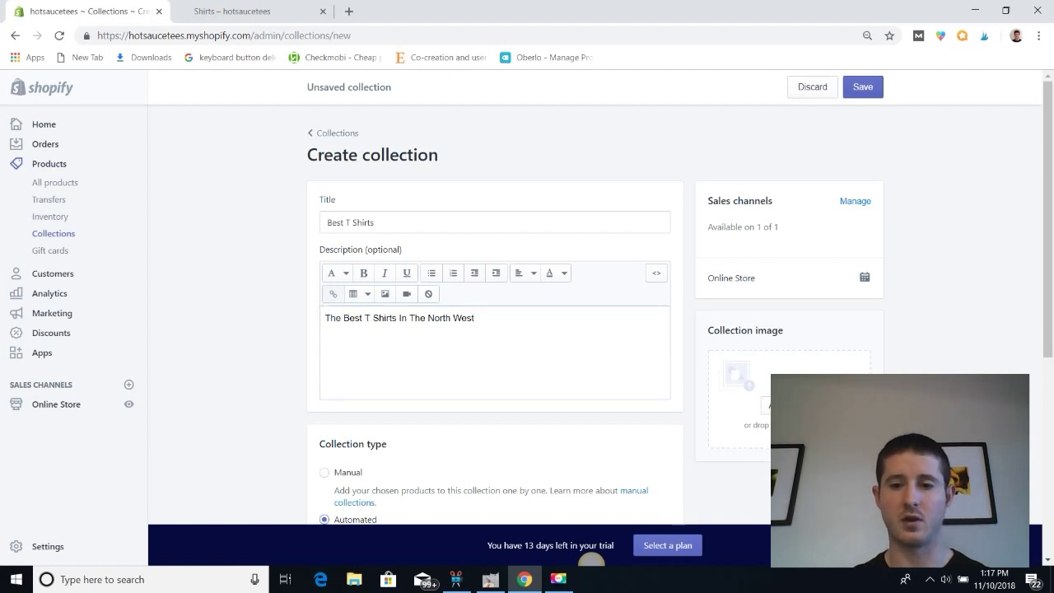
Step: Set the collection image to the photo of the man in a white shirt
left_click(789, 403)
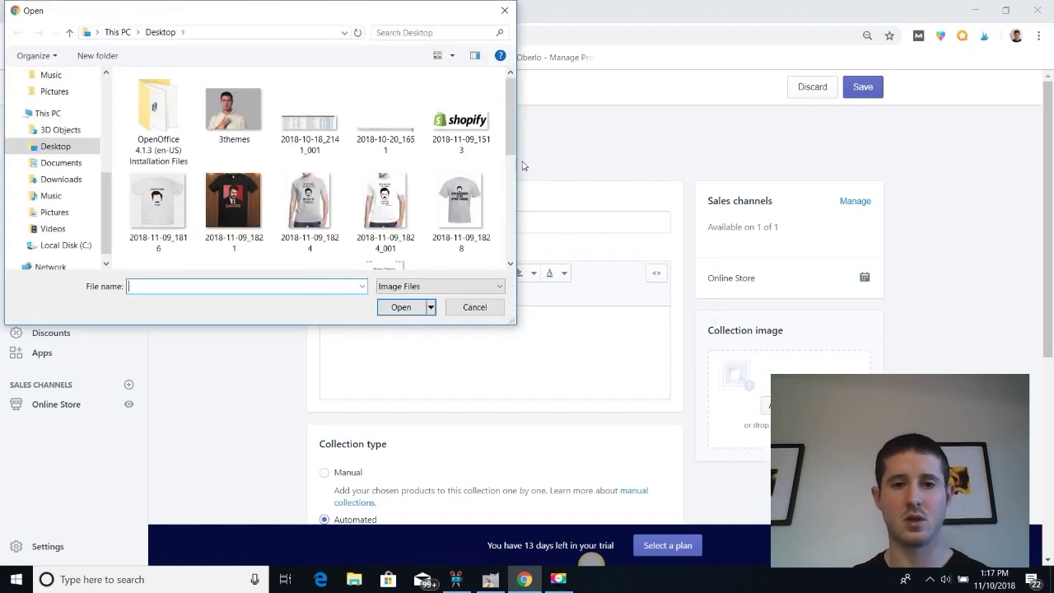
left_click_drag(509, 142, 508, 239)
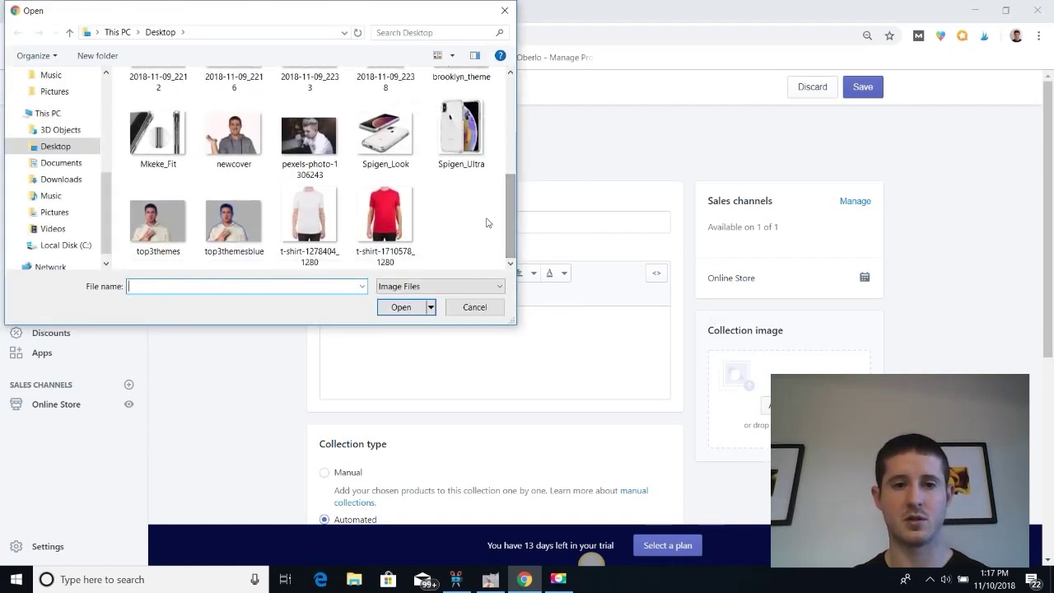
double_click(333, 153)
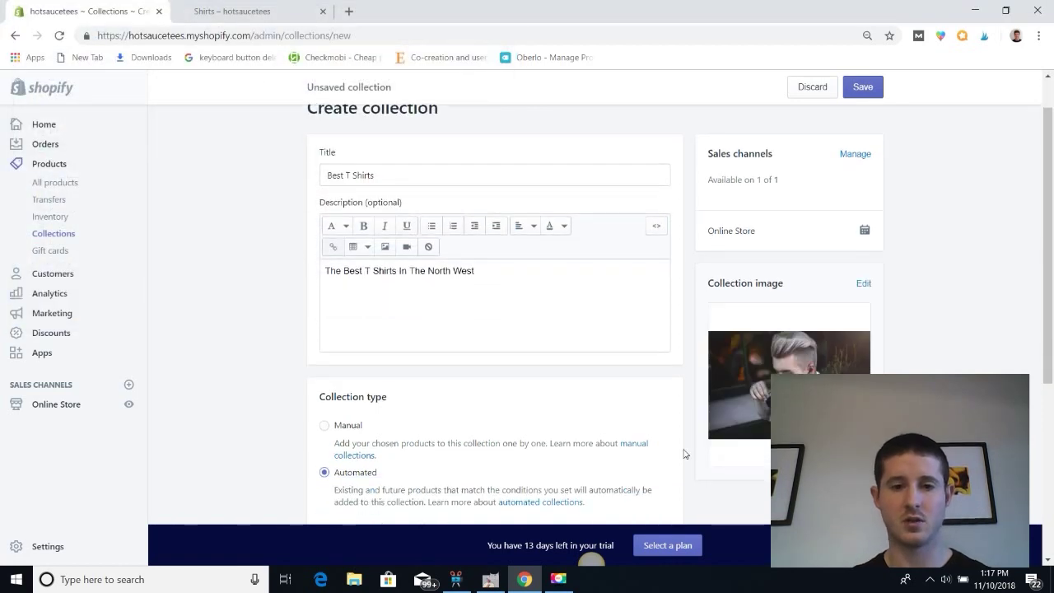
Step: Switch the collection to Manual and back to Automated, ready for a tag condition
scroll(683, 453, "down", 2)
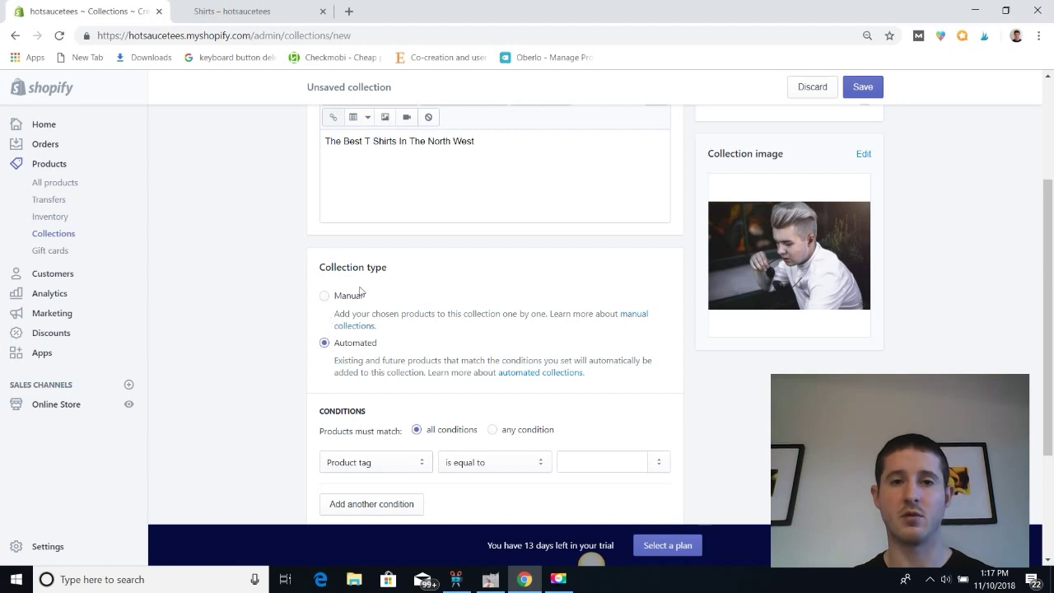
left_click(324, 298)
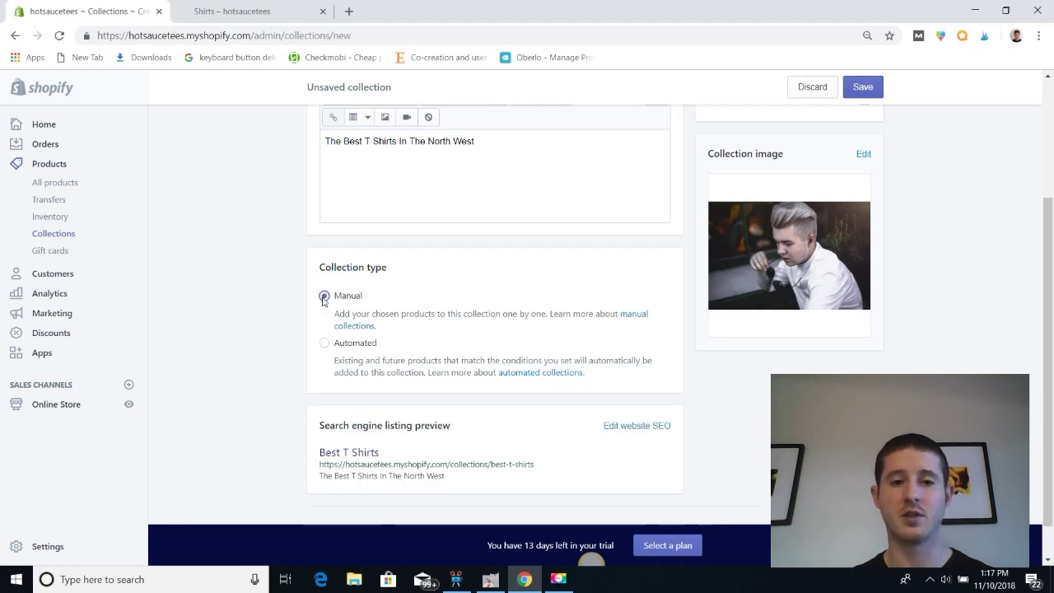
left_click(325, 343)
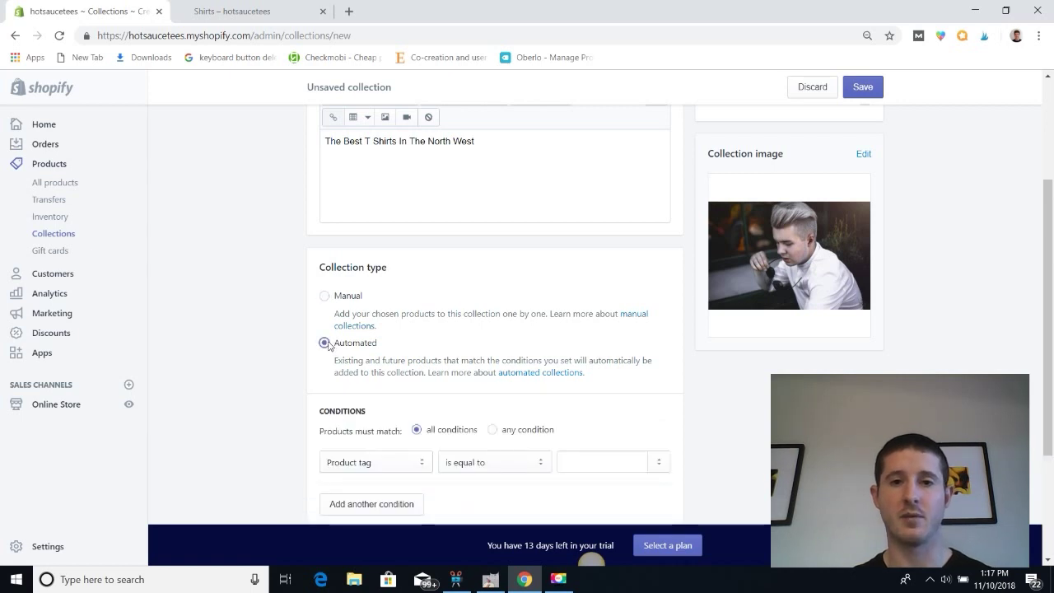
scroll(328, 345, "down", 1)
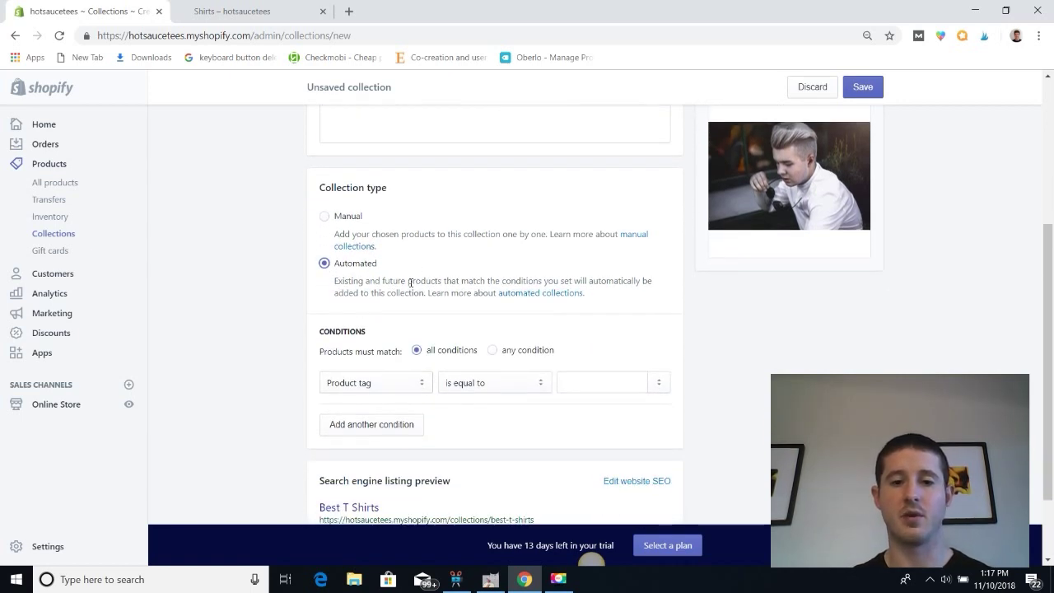
left_click(574, 380)
Step: Set the product tag condition to 'shirts', save the collection, and go to Online Store
type("shirts")
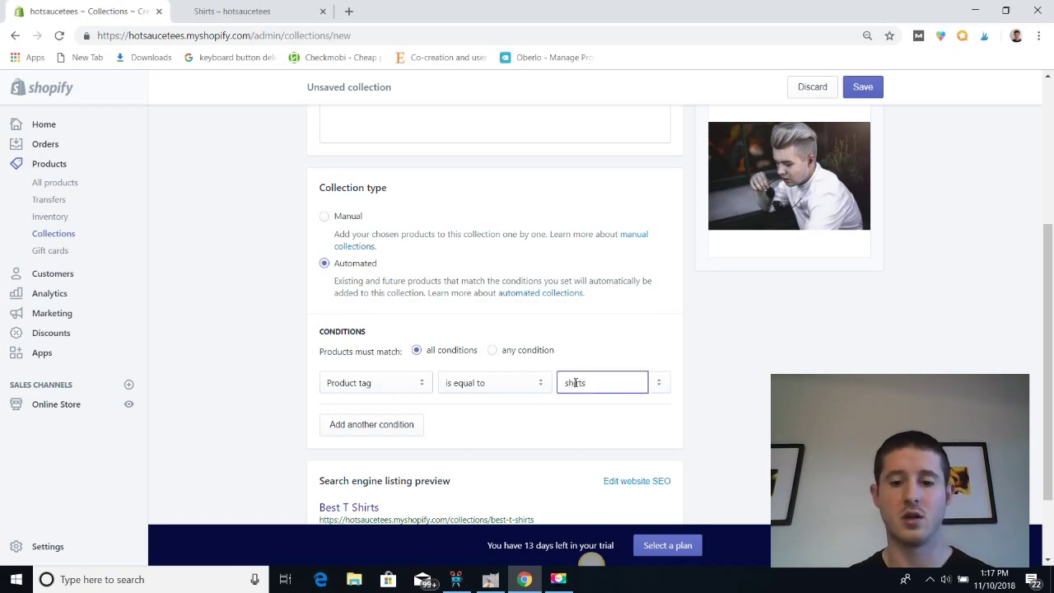
key("Return")
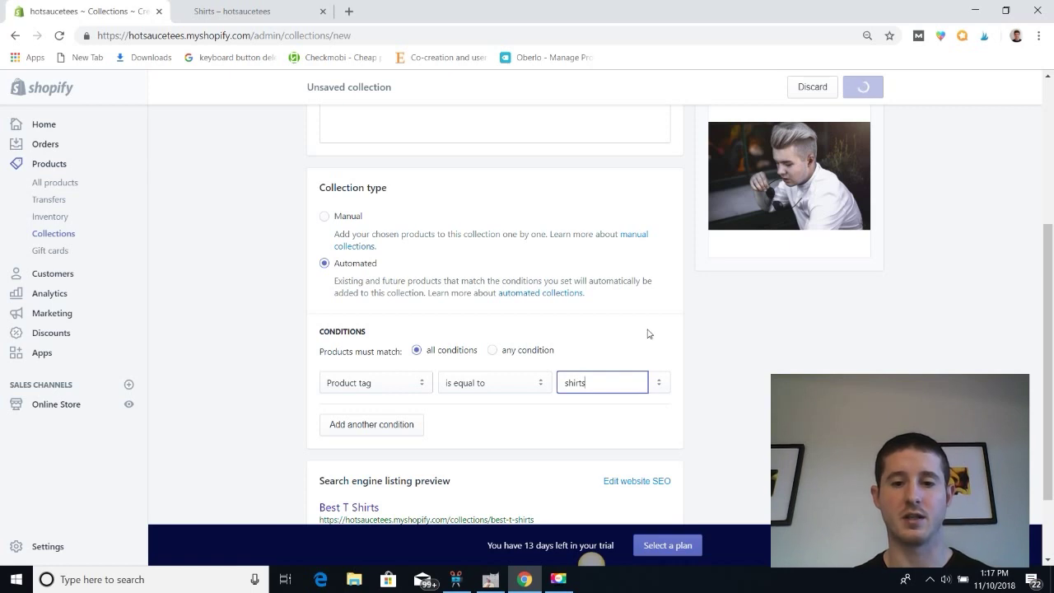
scroll(577, 359, "down", 1)
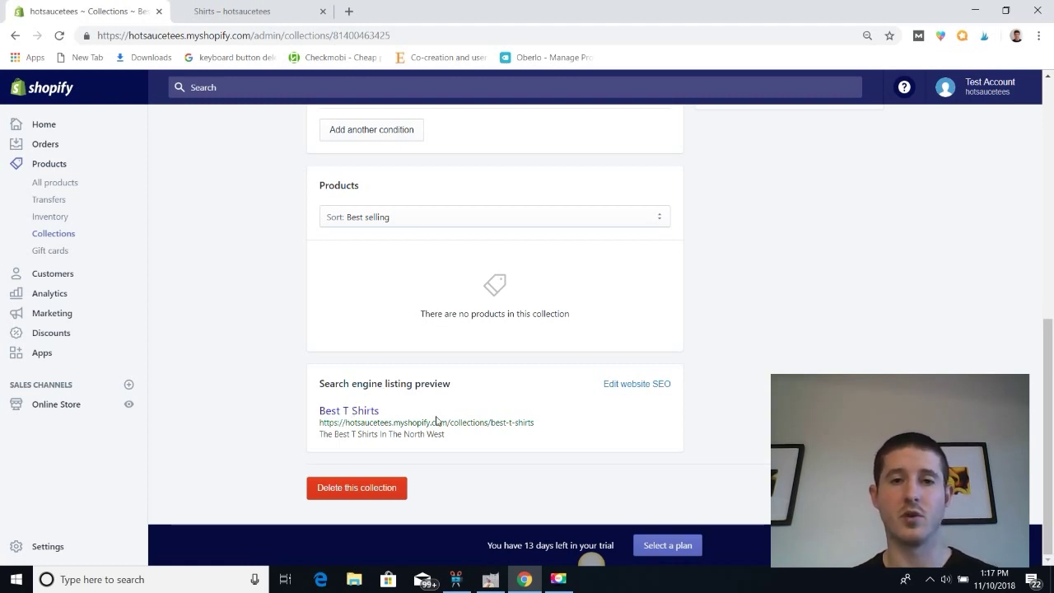
scroll(576, 329, "up", 7)
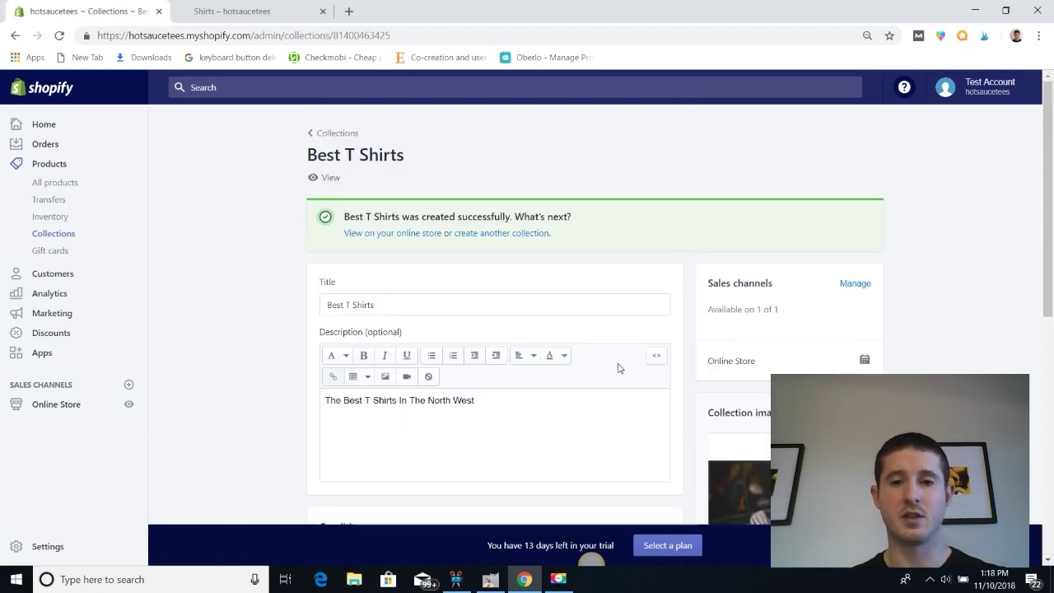
scroll(619, 368, "down", 1)
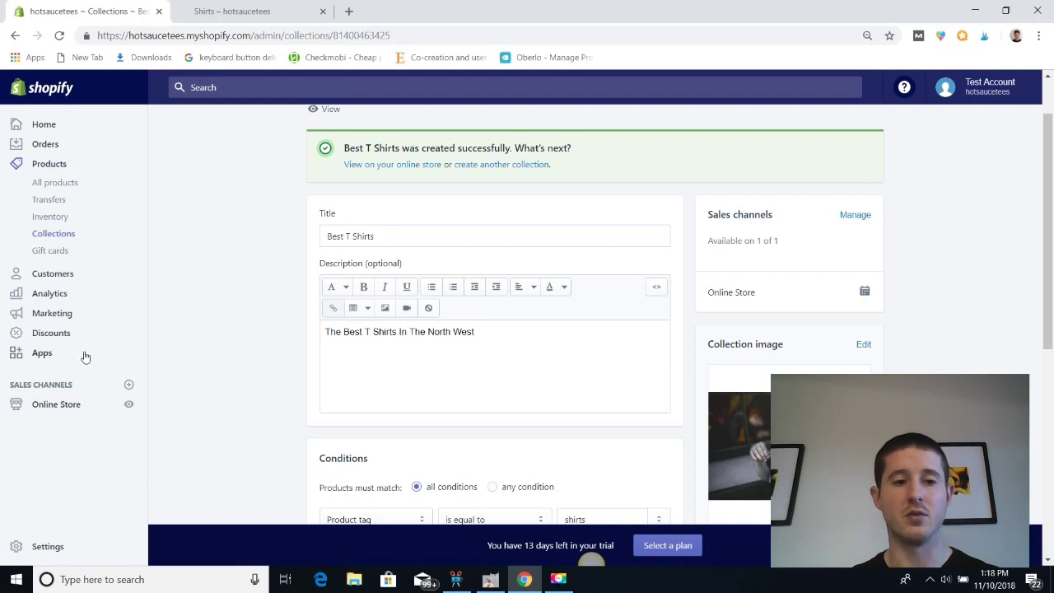
left_click(66, 404)
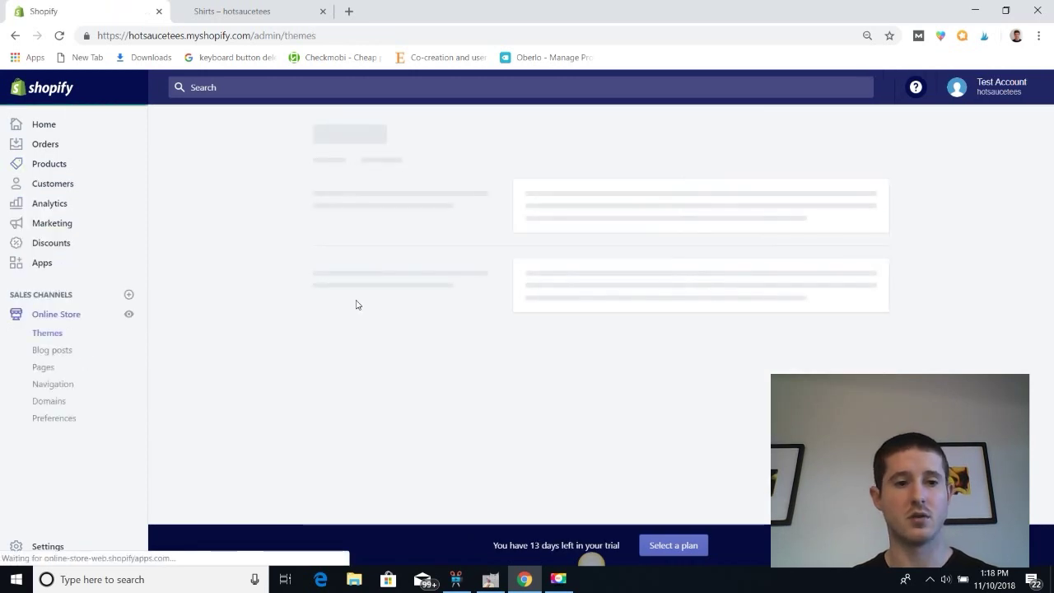
Step: In Navigation, open the Main menu and delete its Trending item
left_click(54, 384)
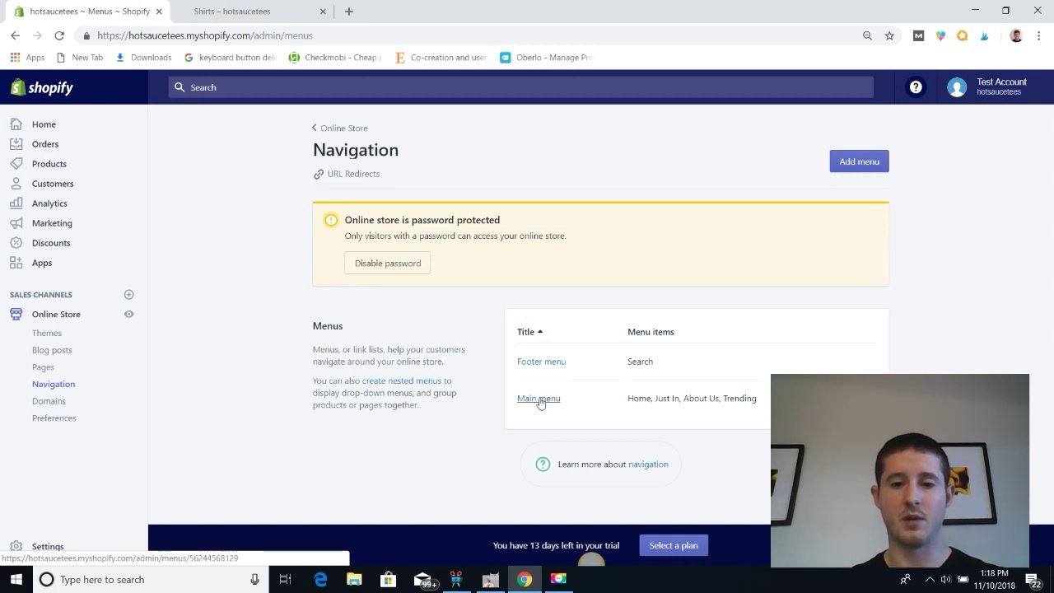
left_click(541, 400)
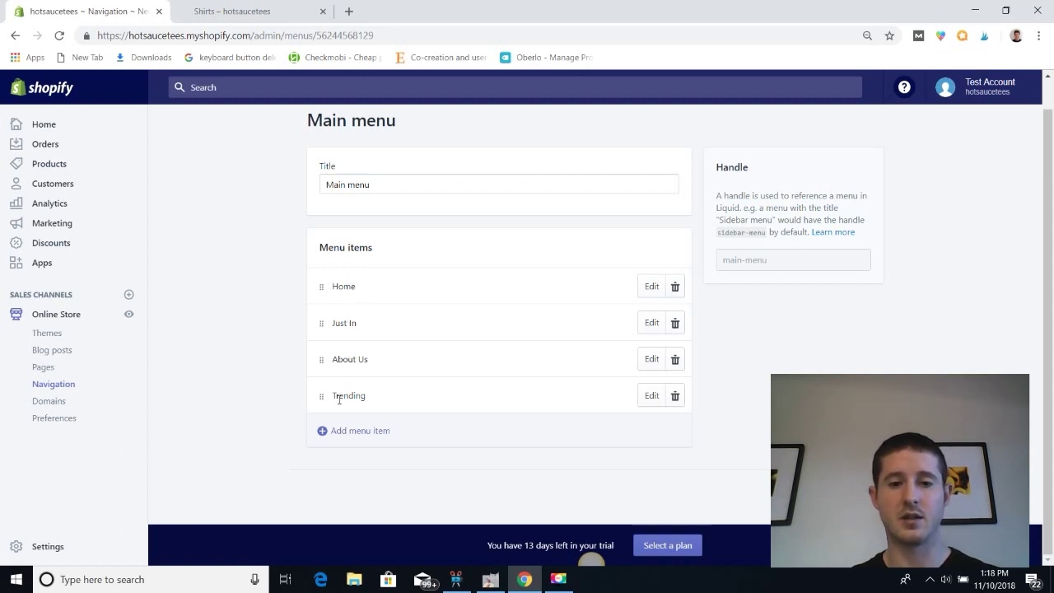
left_click(674, 397)
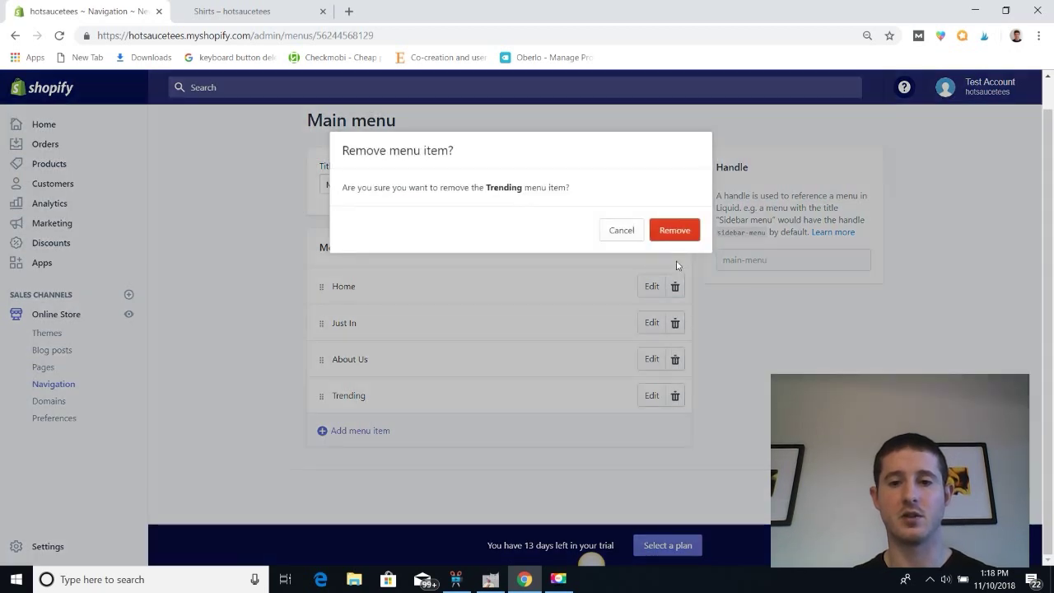
Step: Confirm the removal, then re-add a Trending menu item linked to All Collections
left_click(675, 231)
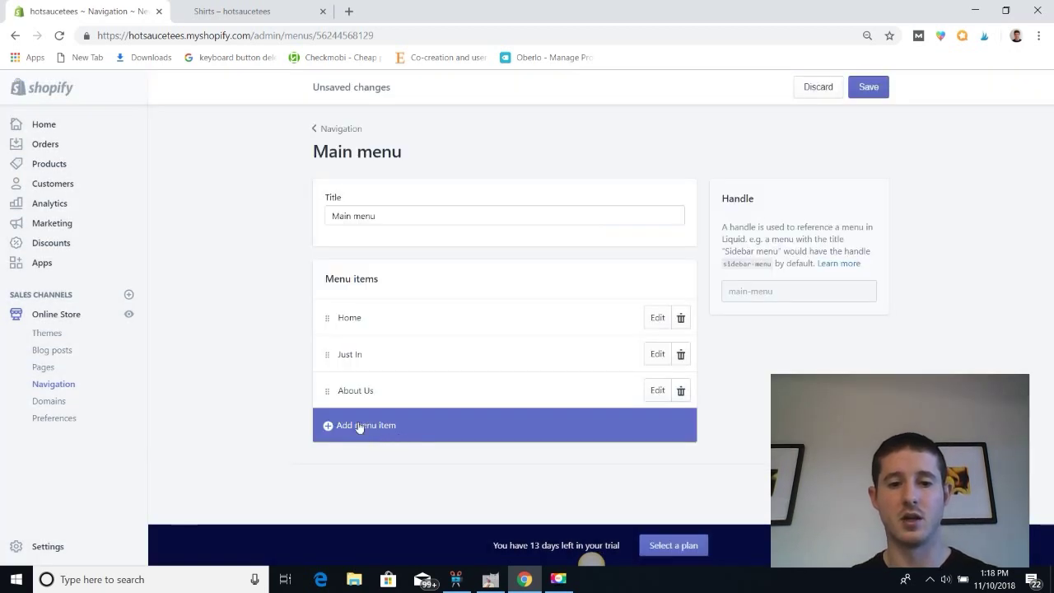
left_click(355, 426)
left_click(395, 320)
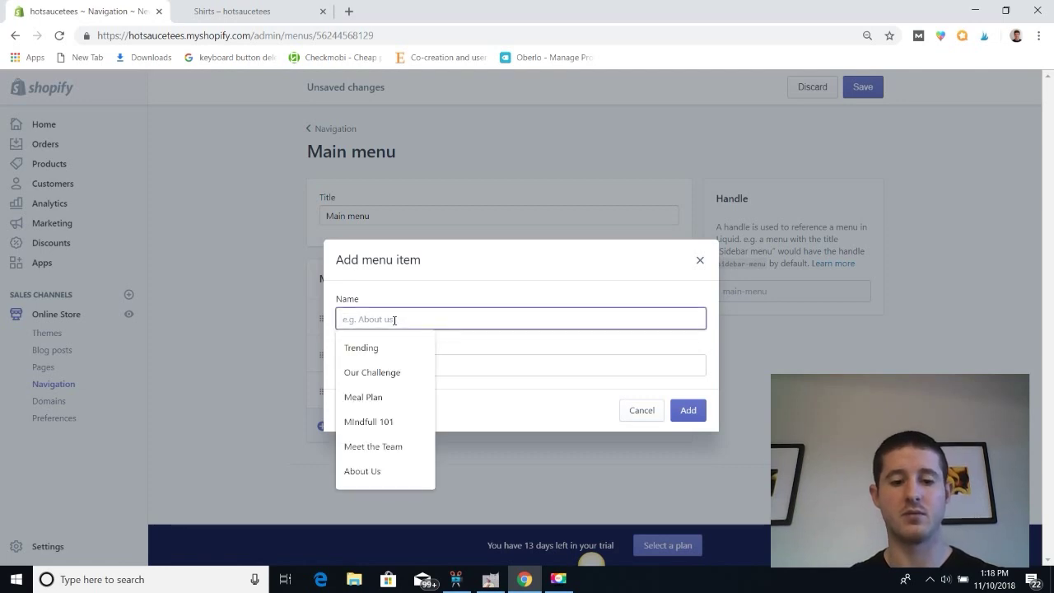
left_click(384, 348)
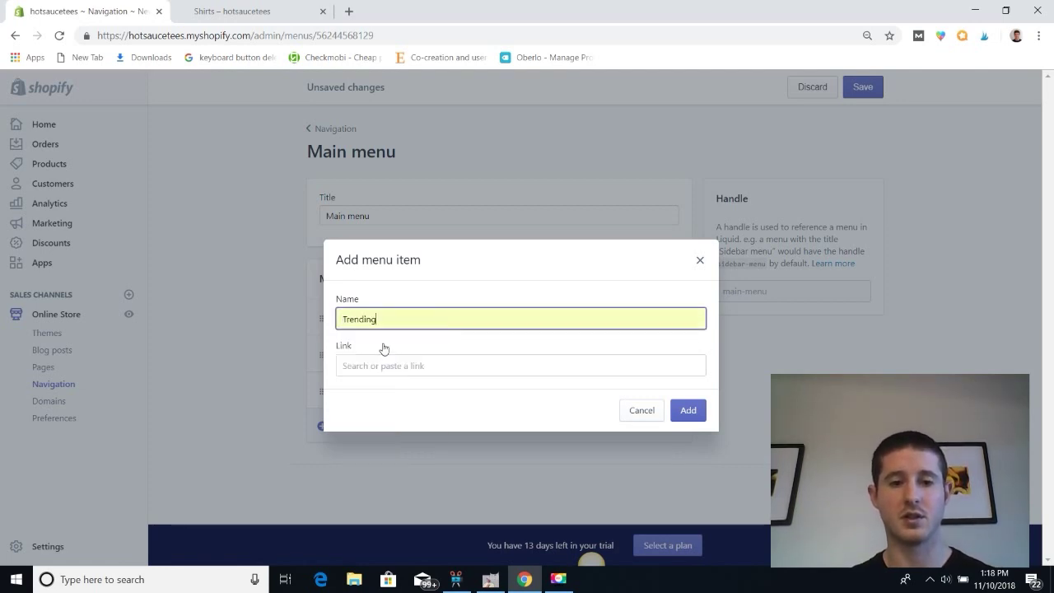
left_click(396, 364)
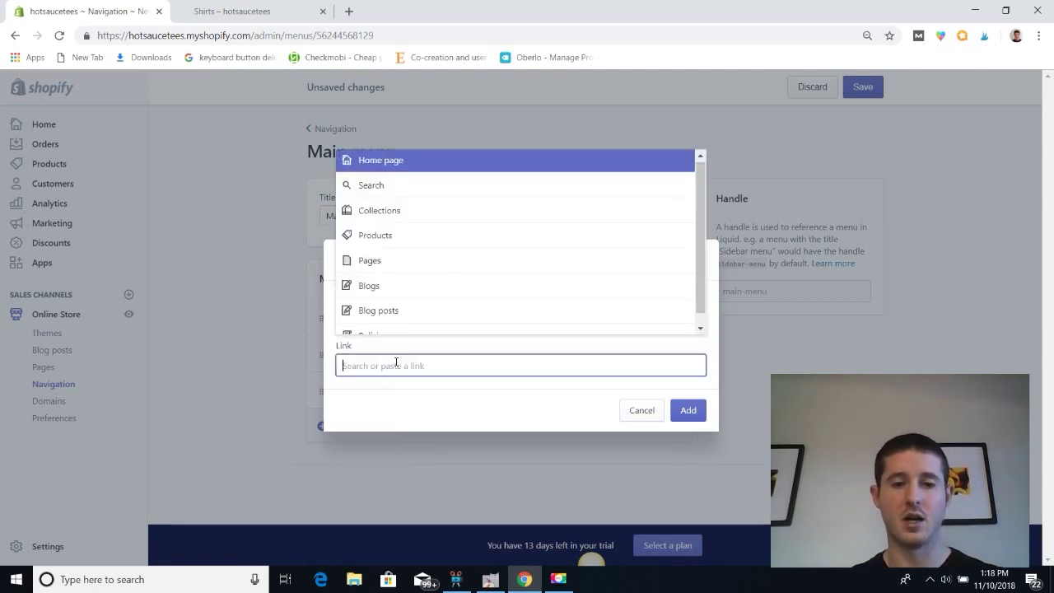
left_click(381, 212)
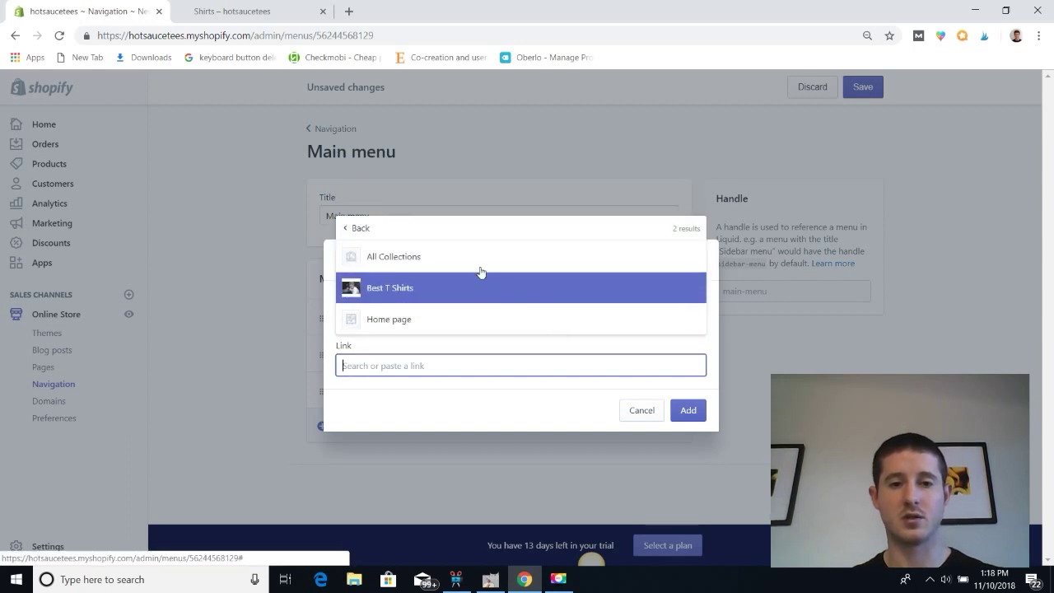
left_click(477, 264)
left_click(688, 410)
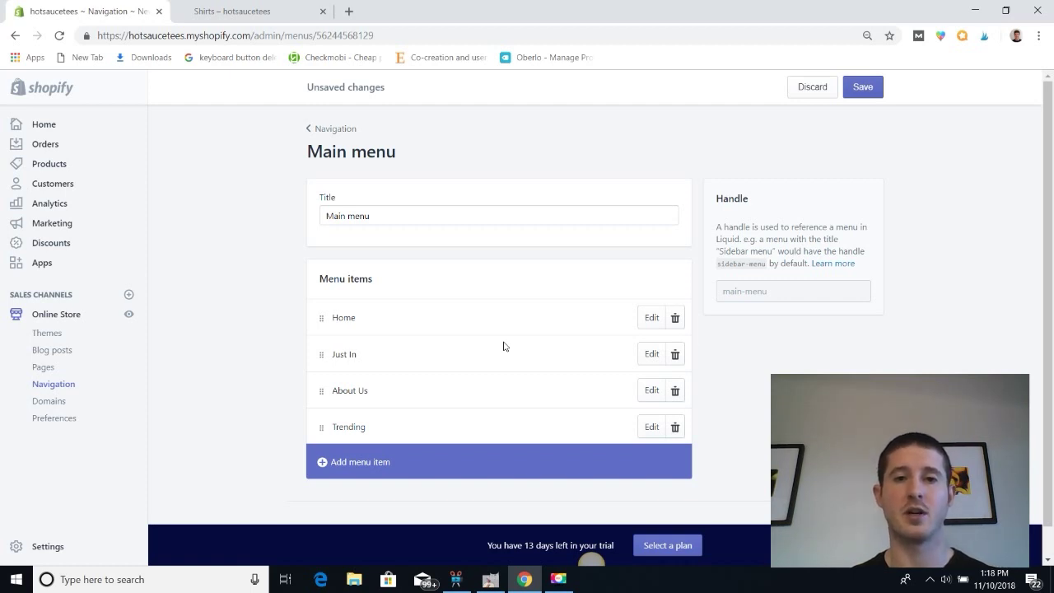
Step: Add a menu item named 'Best Shirts' linking to the Best T Shirts collection
scroll(504, 346, "down", 1)
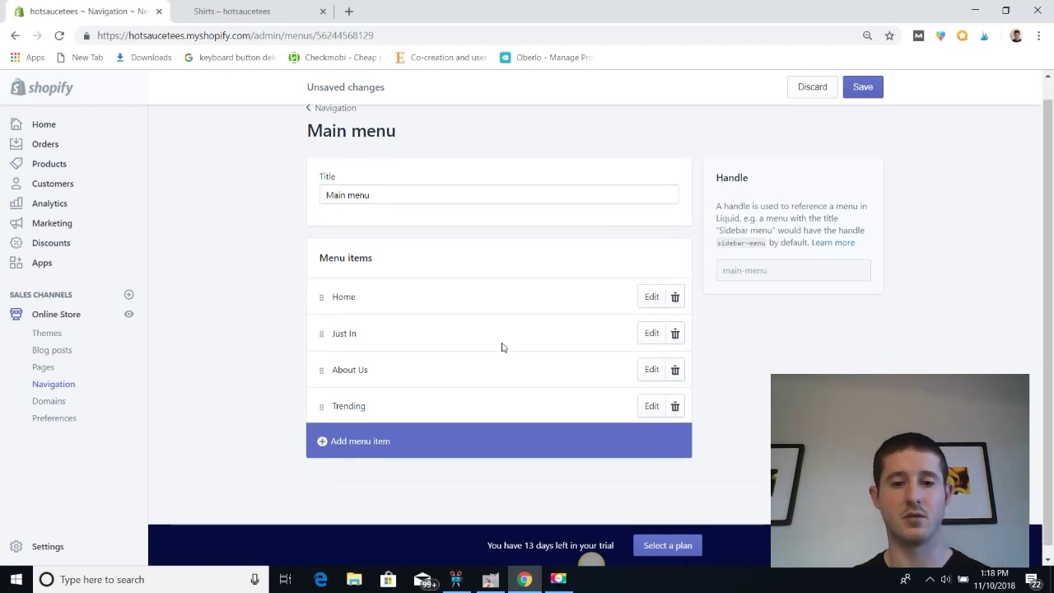
left_click(332, 429)
left_click(395, 319)
type("Shirts")
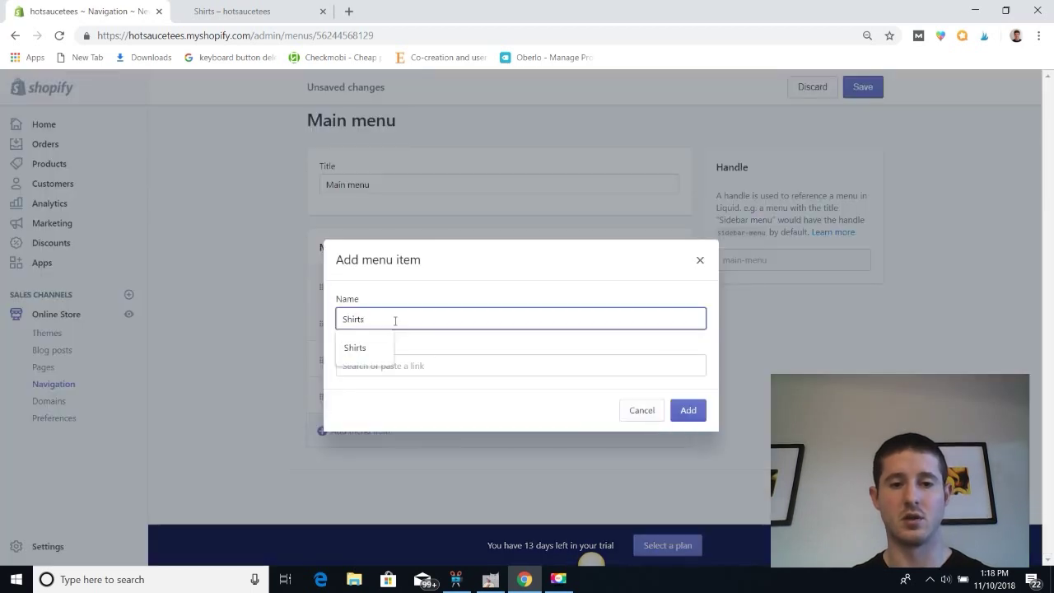
key("BackSpace")
key("BackSpace")
key("BackSpace")
key("BackSpace")
key("BackSpace")
key("BackSpace")
type("Best")
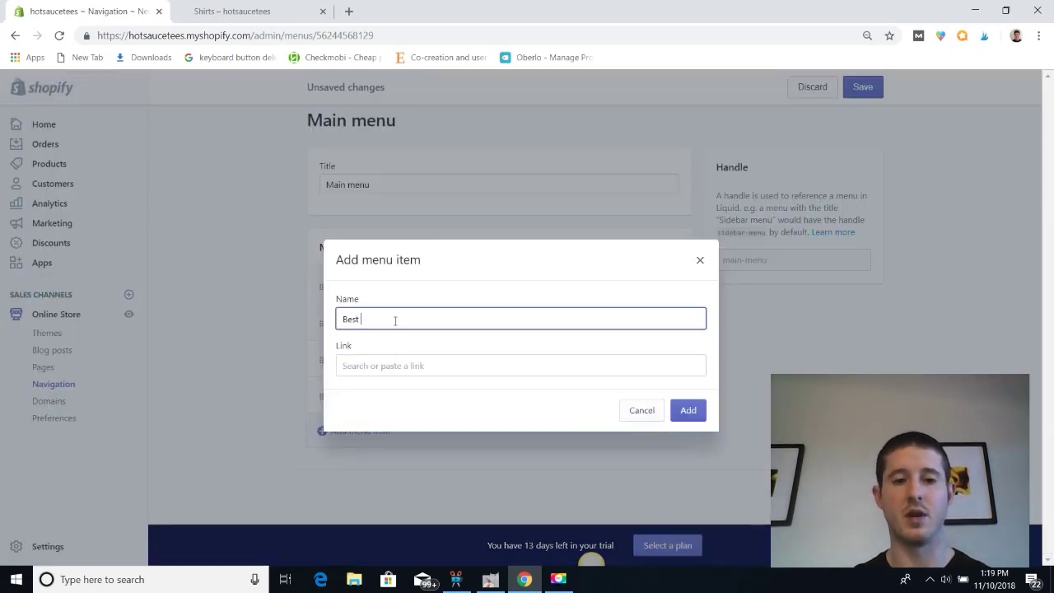
type(" Shirts")
left_click(395, 363)
left_click(422, 221)
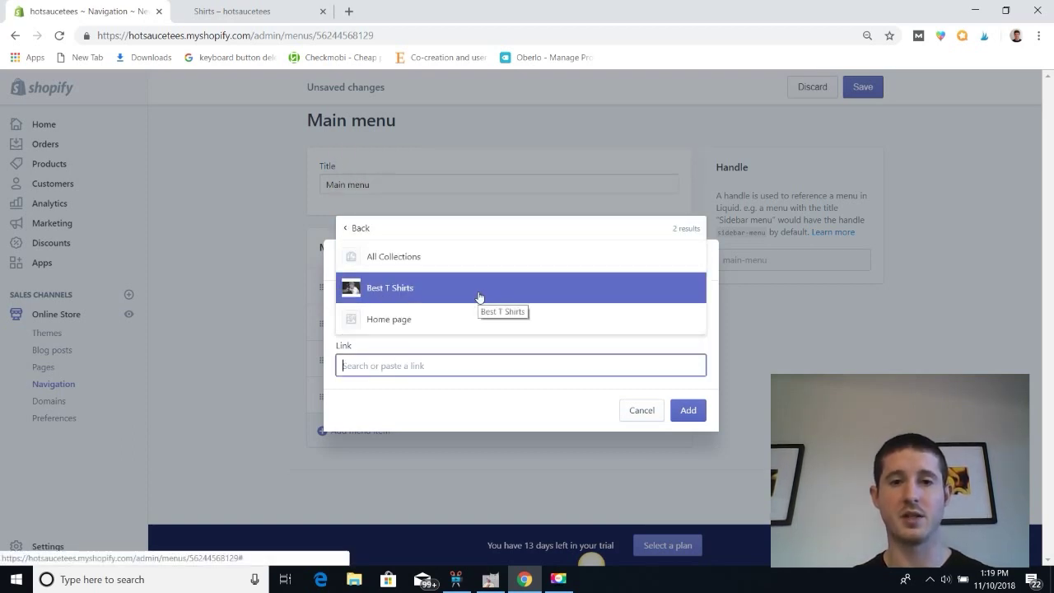
left_click(479, 289)
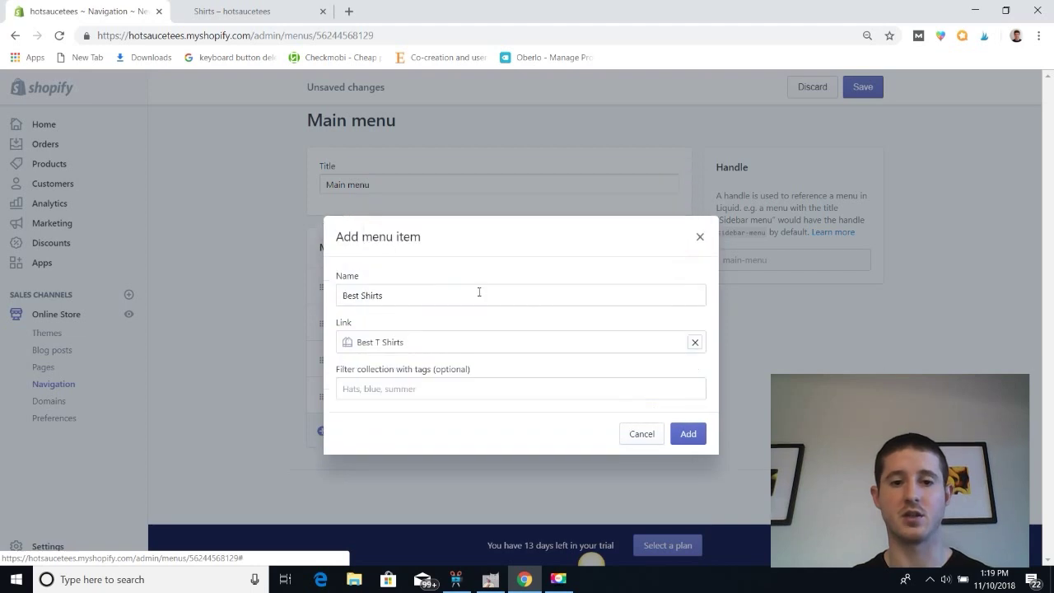
Step: Add Best Shirts, nest it under Trending, and save the Main menu
left_click(689, 434)
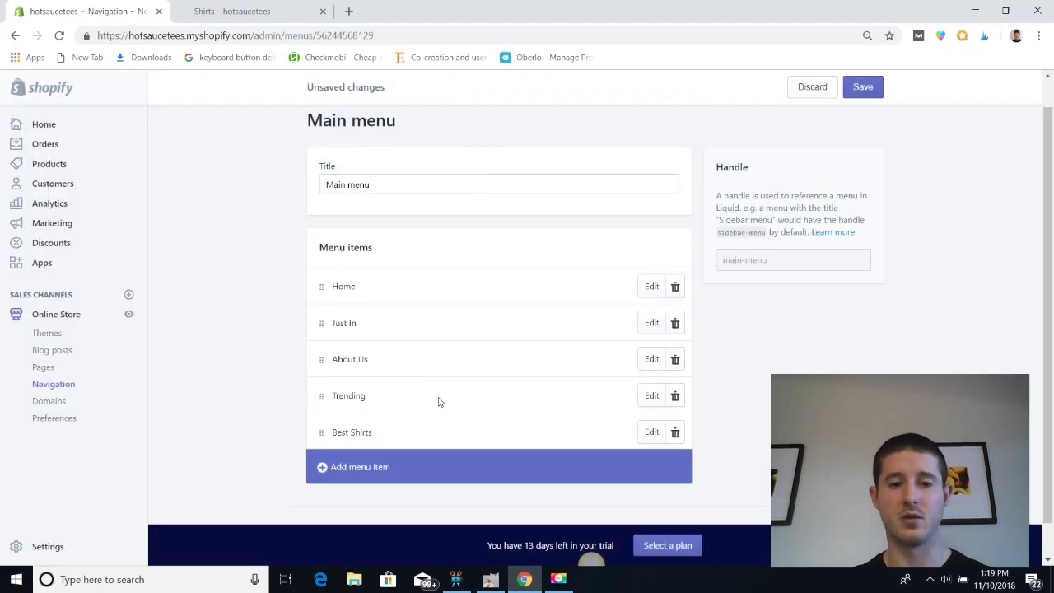
scroll(437, 401, "down", 1)
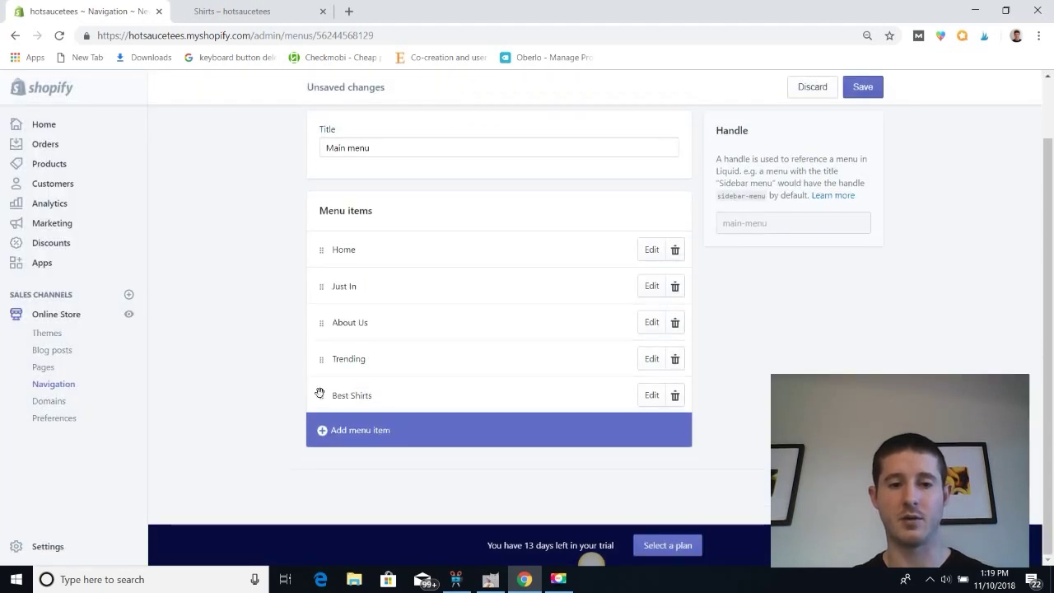
left_click_drag(319, 392, 346, 400)
scroll(341, 397, "down", 1)
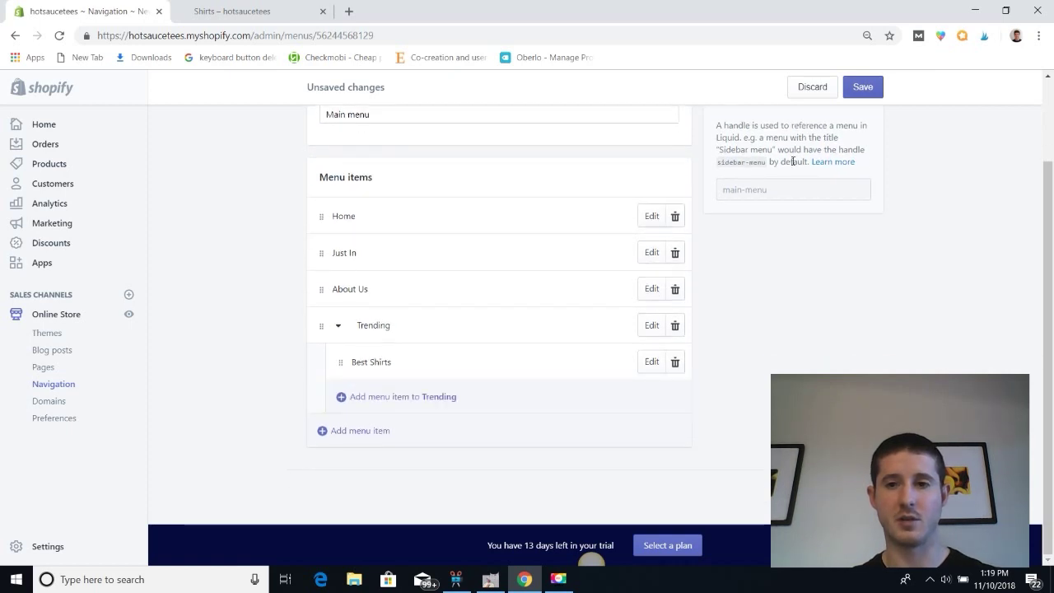
left_click(861, 97)
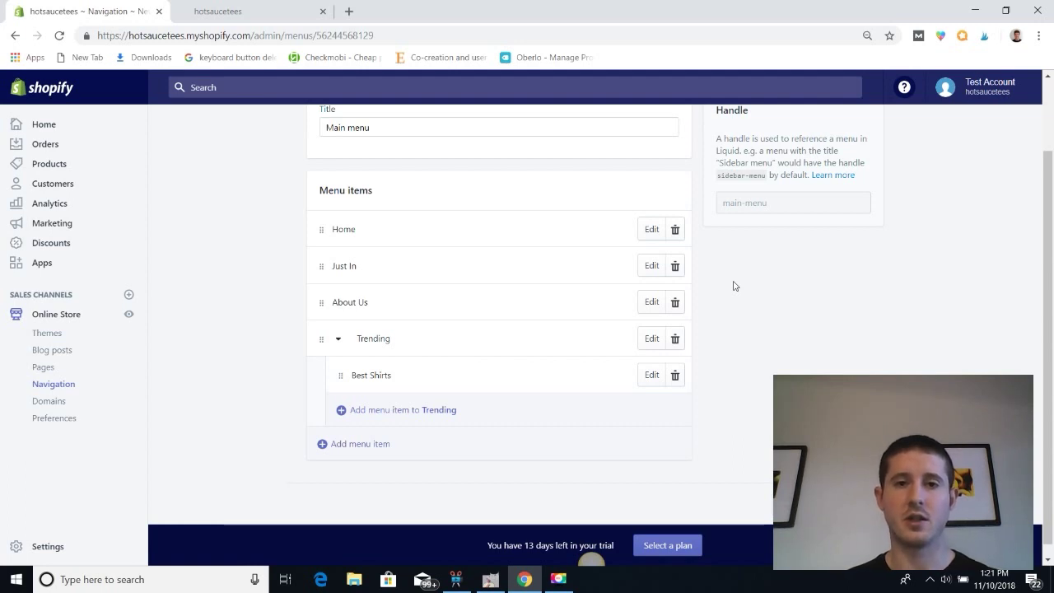
left_click(226, 10)
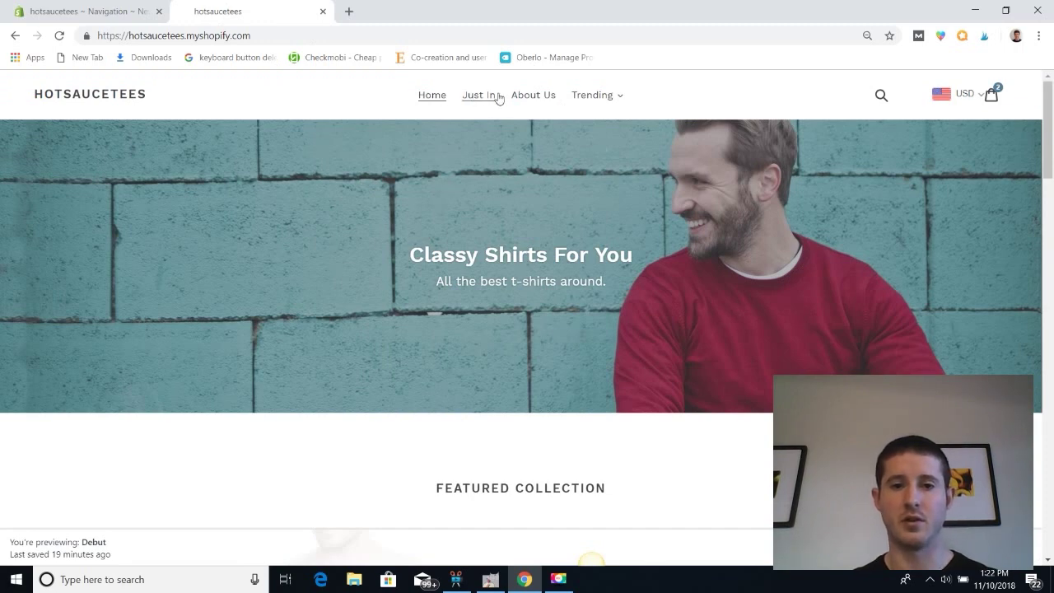
Step: On the storefront, follow Trending > Best Shirts and review the Best T Shirts collection page
left_click(618, 99)
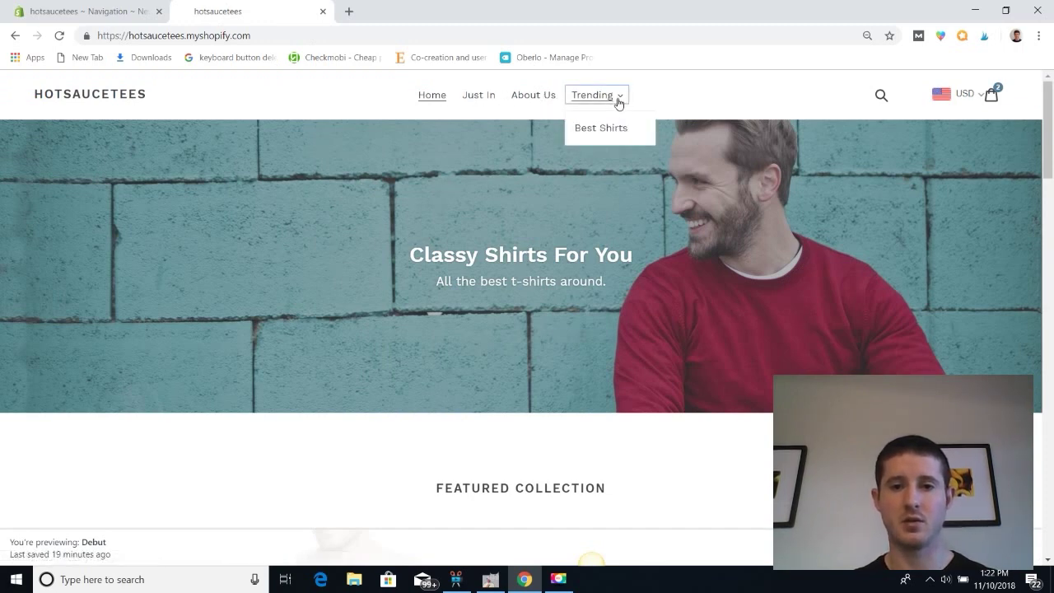
left_click(608, 130)
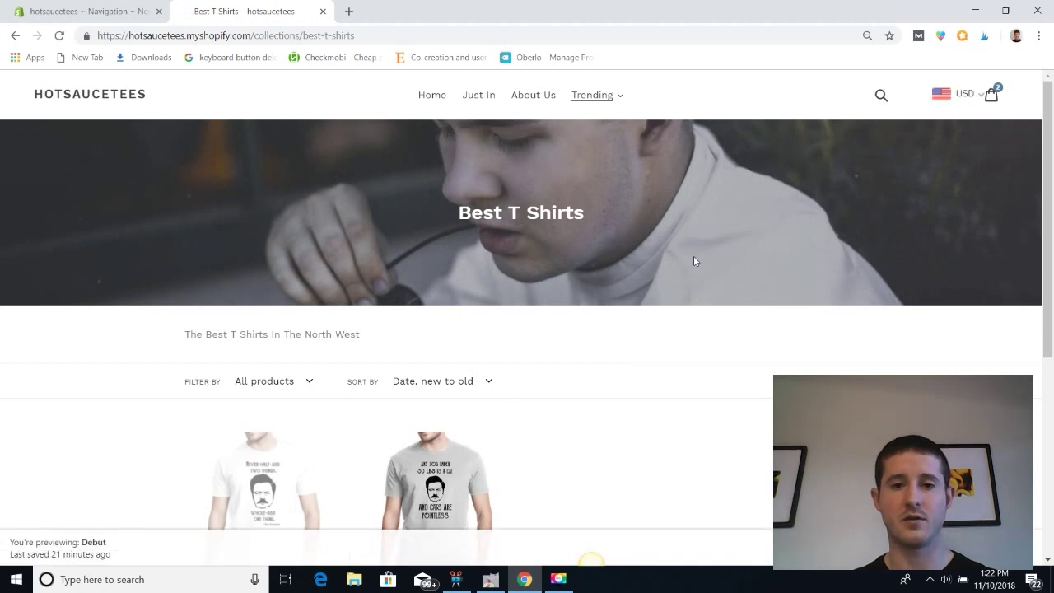
scroll(598, 423, "down", 3)
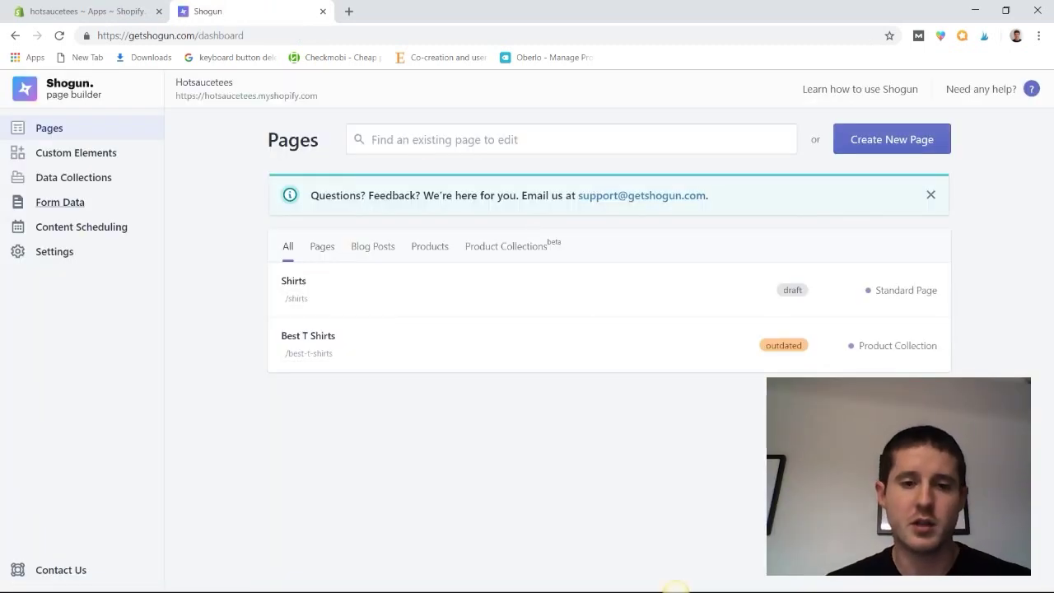
Step: Start a new Standard Page from the Simplified Homepage 8 Outline template
mouse_move(572, 293)
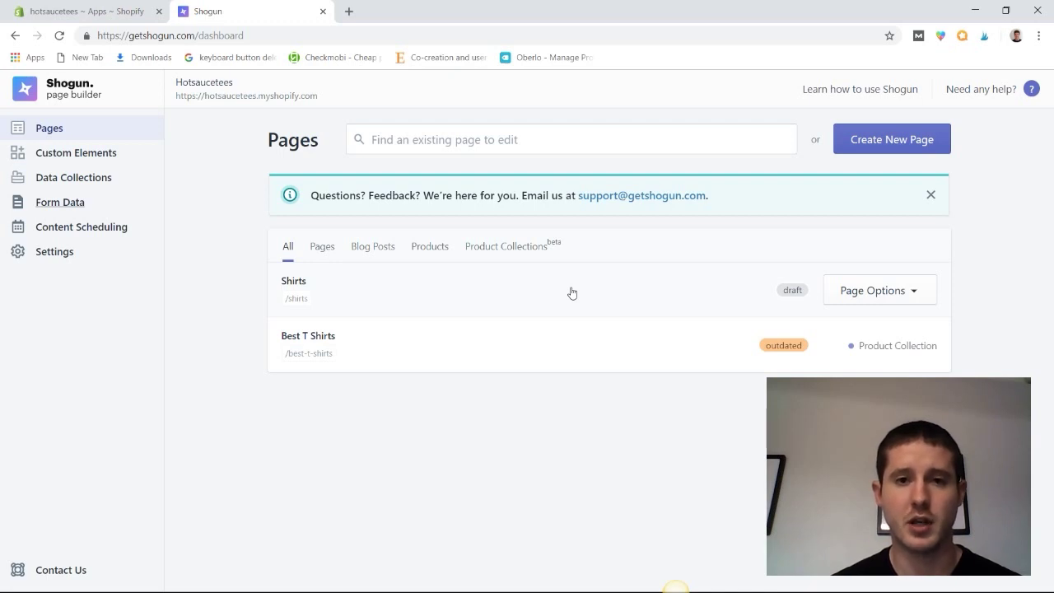
left_click(869, 143)
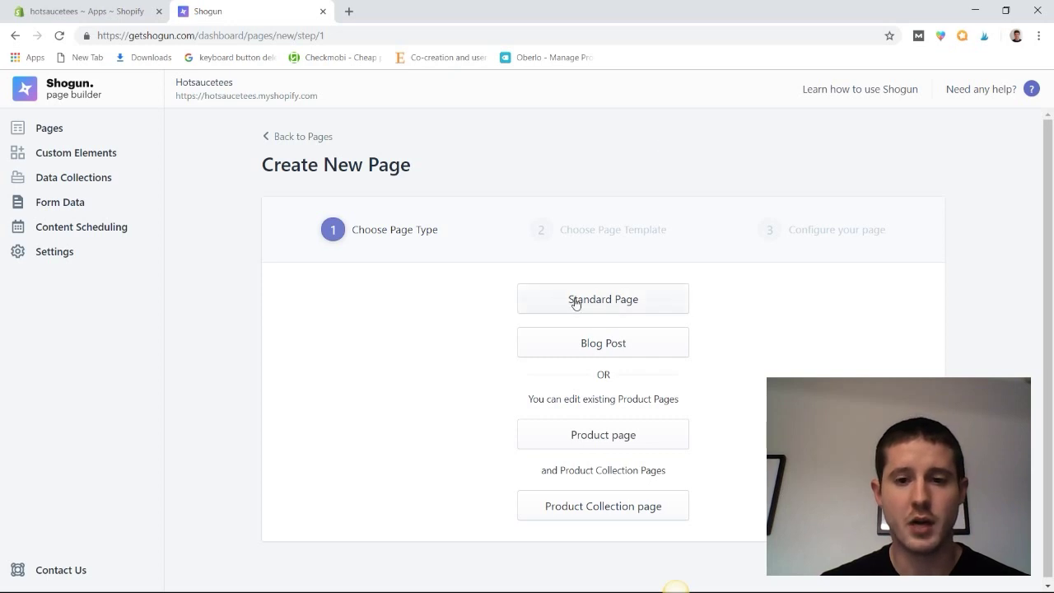
left_click(576, 303)
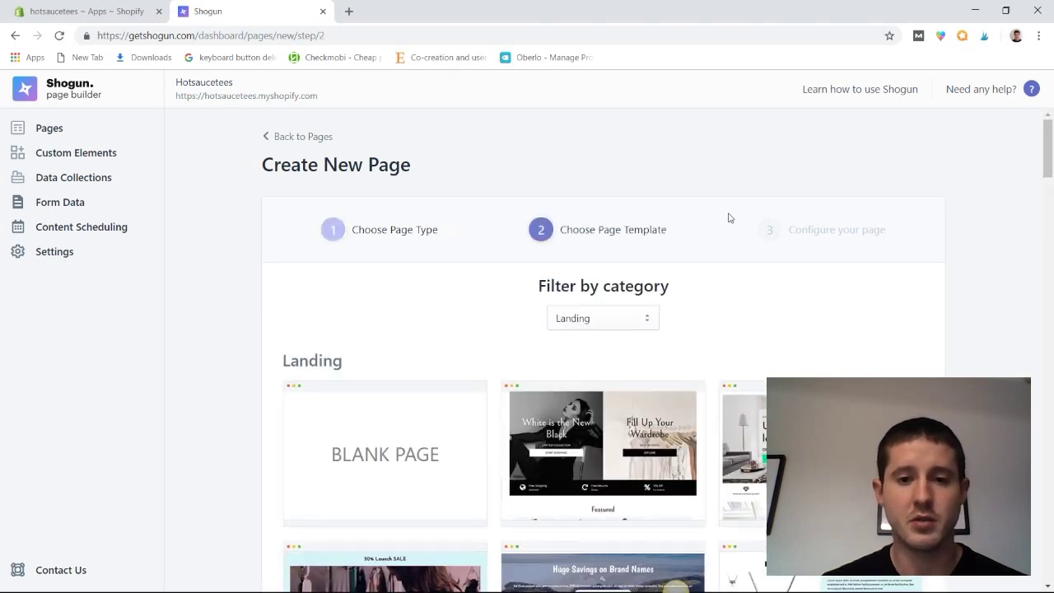
left_click_drag(1047, 159, 1051, 245)
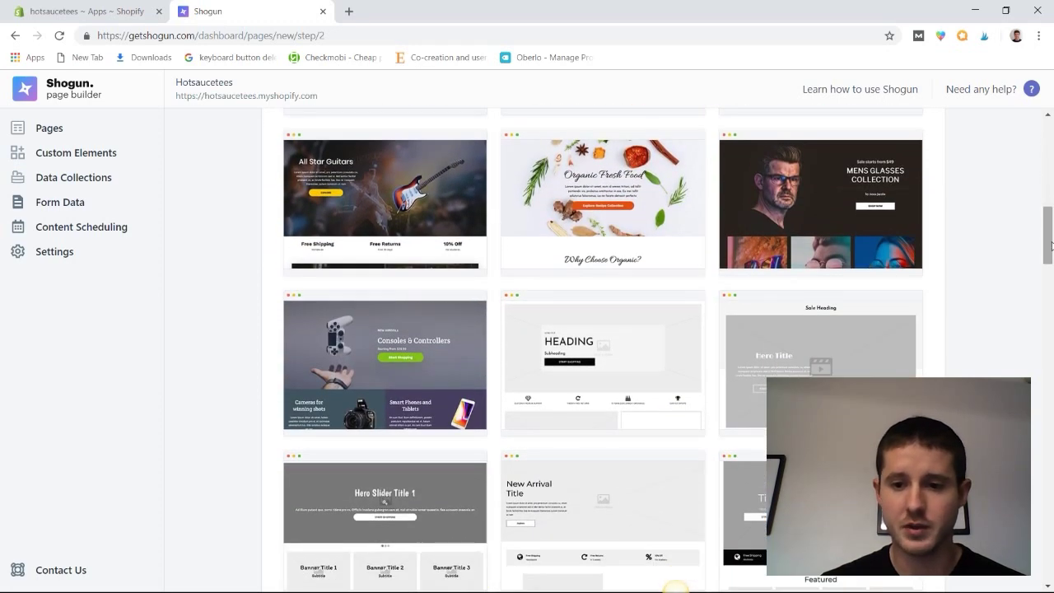
left_click_drag(1050, 246, 1048, 283)
scroll(910, 319, "down", 1)
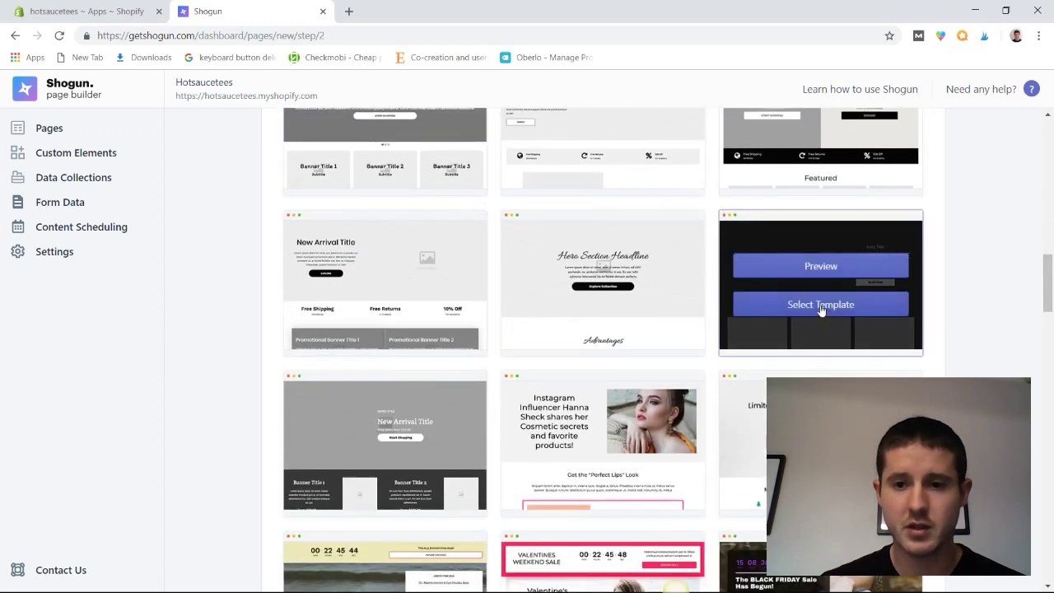
left_click(820, 306)
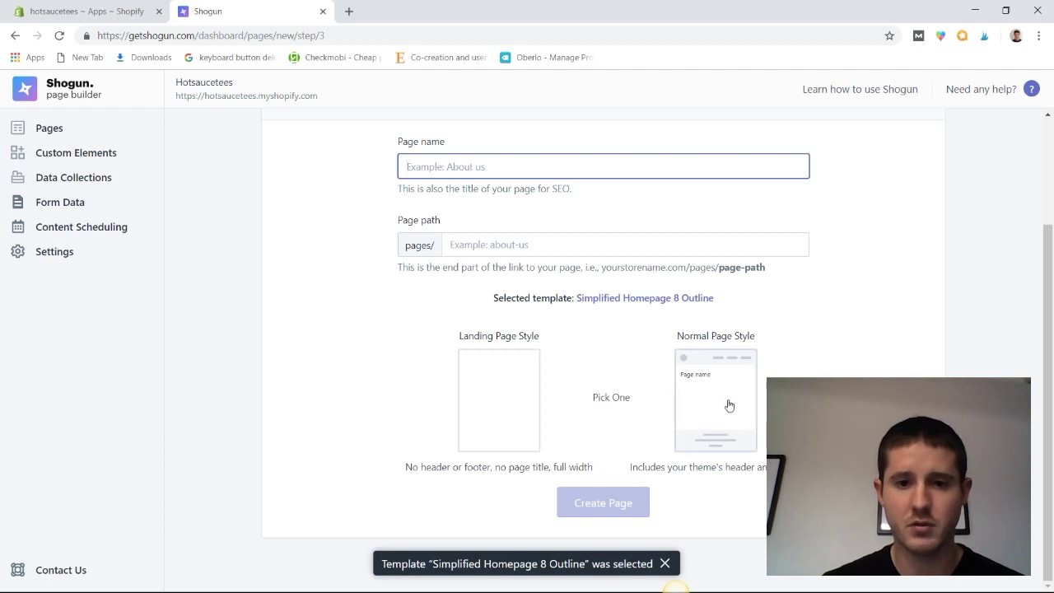
Step: Choose Normal Page Style, name the page 'New Shirts', and create it
left_click(729, 405)
left_click(492, 170)
type("New ")
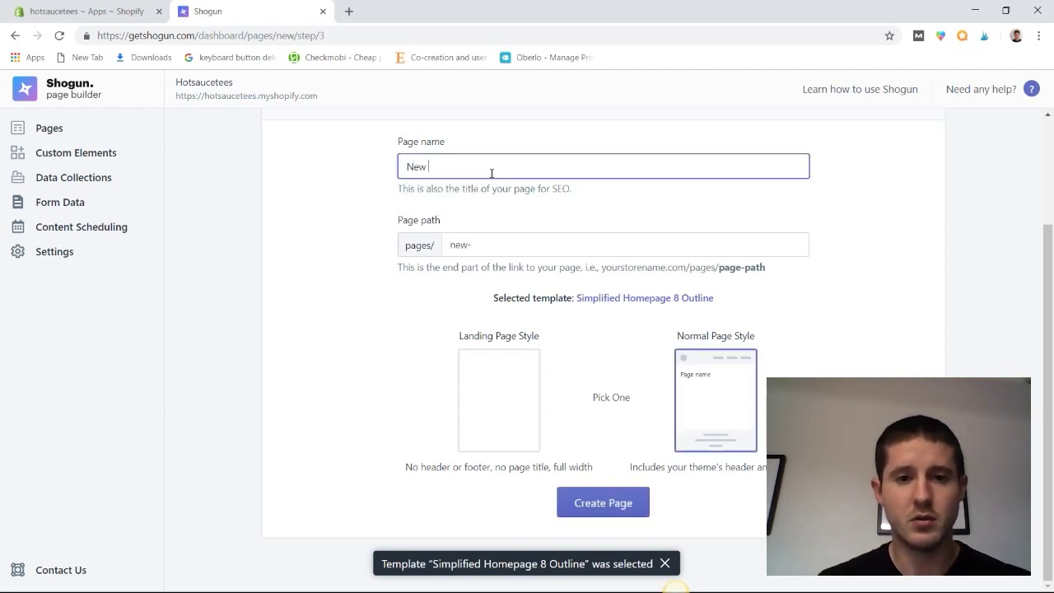
type("Shirts")
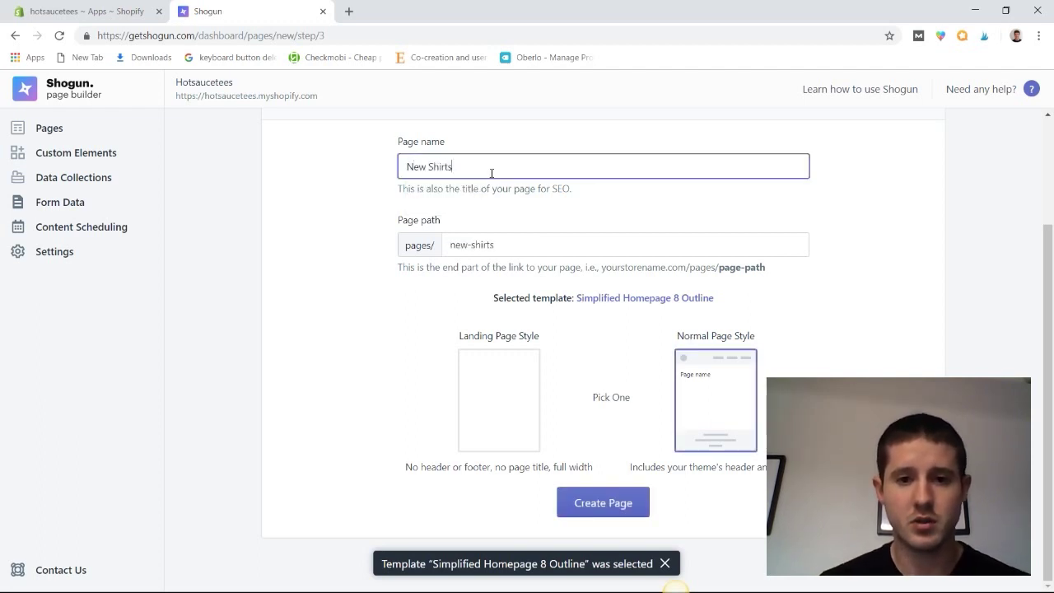
left_click(591, 503)
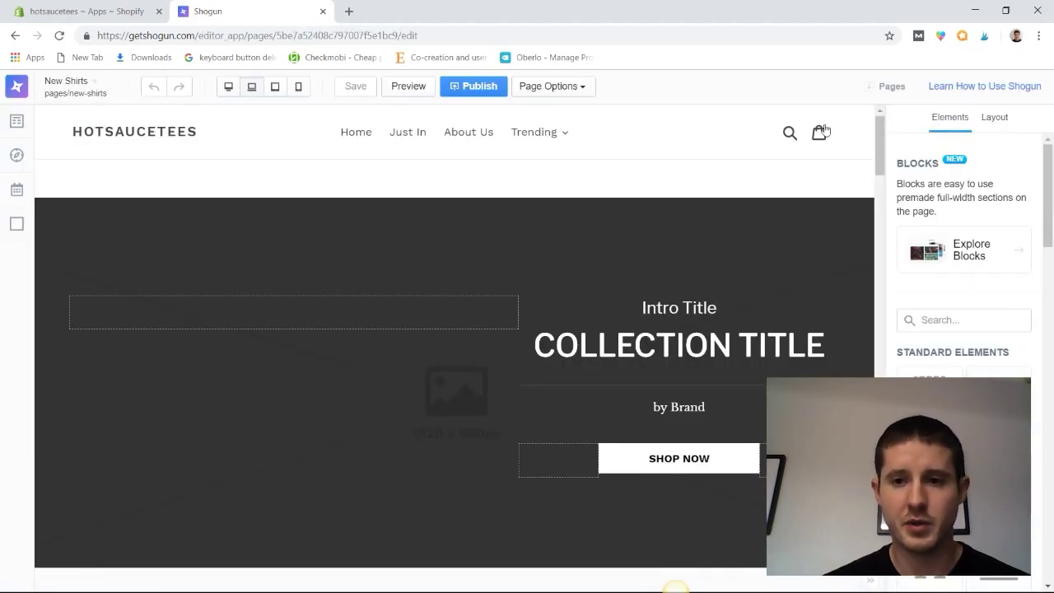
Step: Set the hero section background to an uploaded photo
left_click_drag(879, 140, 866, 176)
scroll(866, 176, "up", 3)
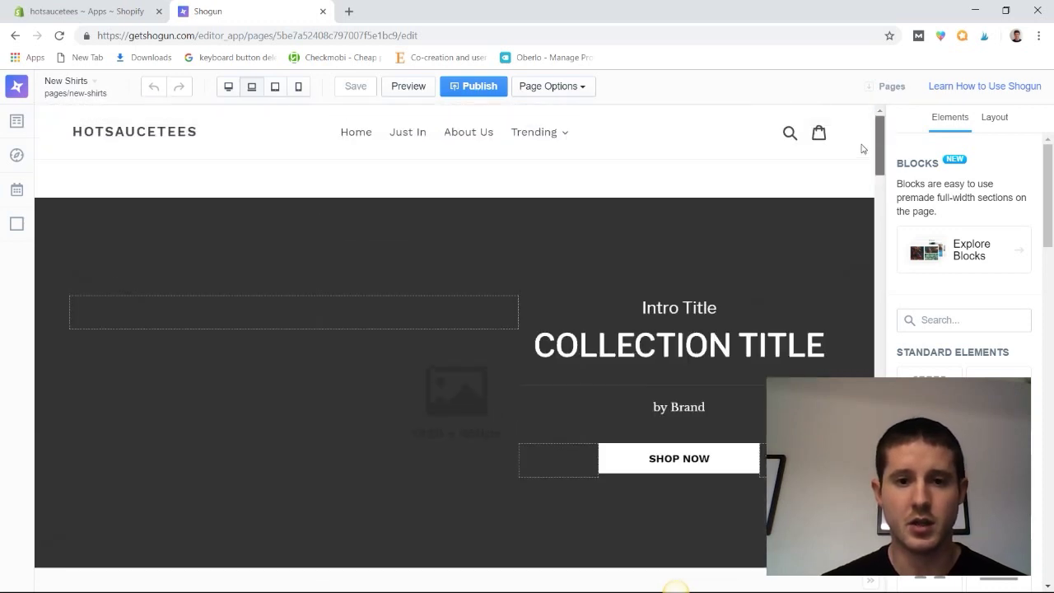
left_click(702, 211)
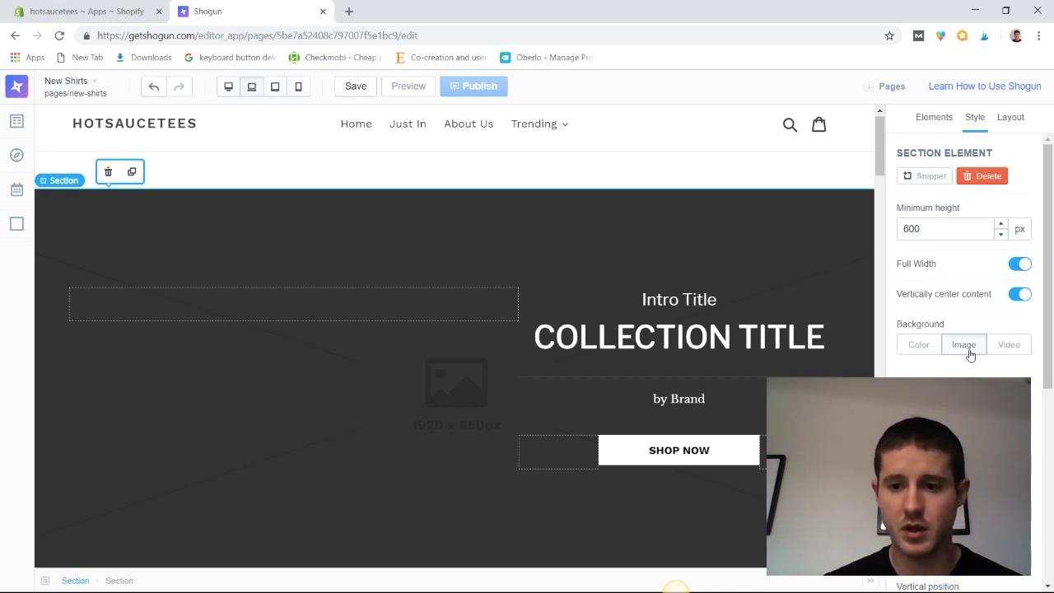
left_click(926, 348)
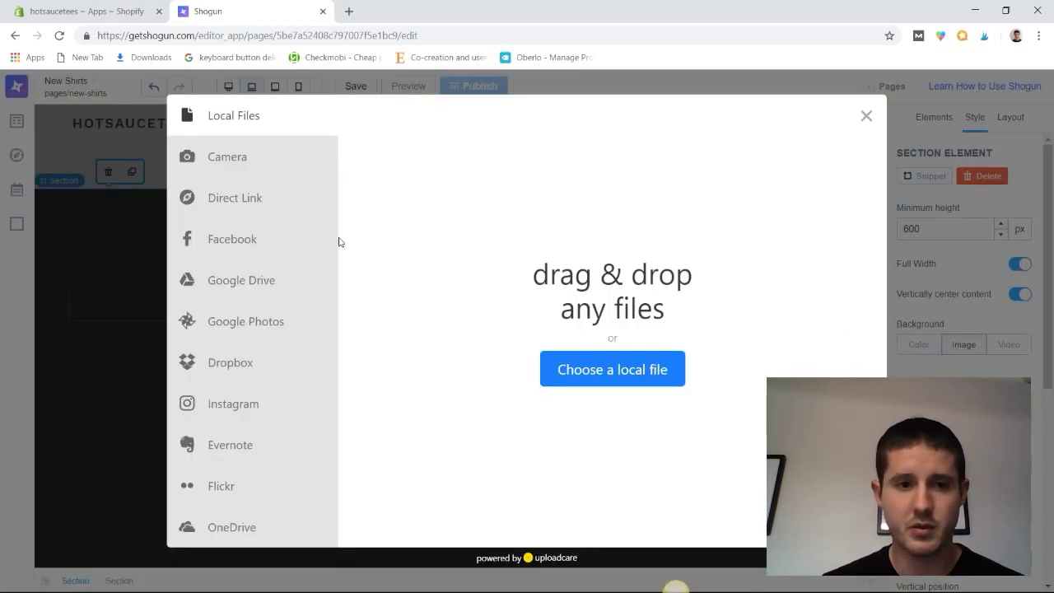
left_click(555, 367)
left_click(236, 141)
left_click(400, 306)
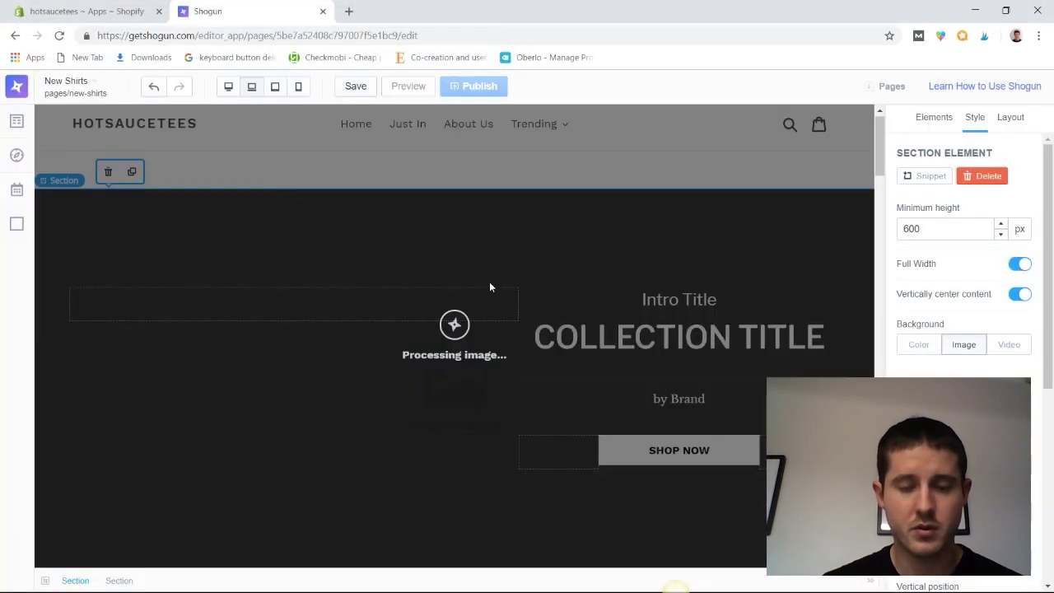
Step: Change the hero heading to 'New Shirts' and the intro title to 'Introducing'
left_click(704, 348)
double_click(696, 341)
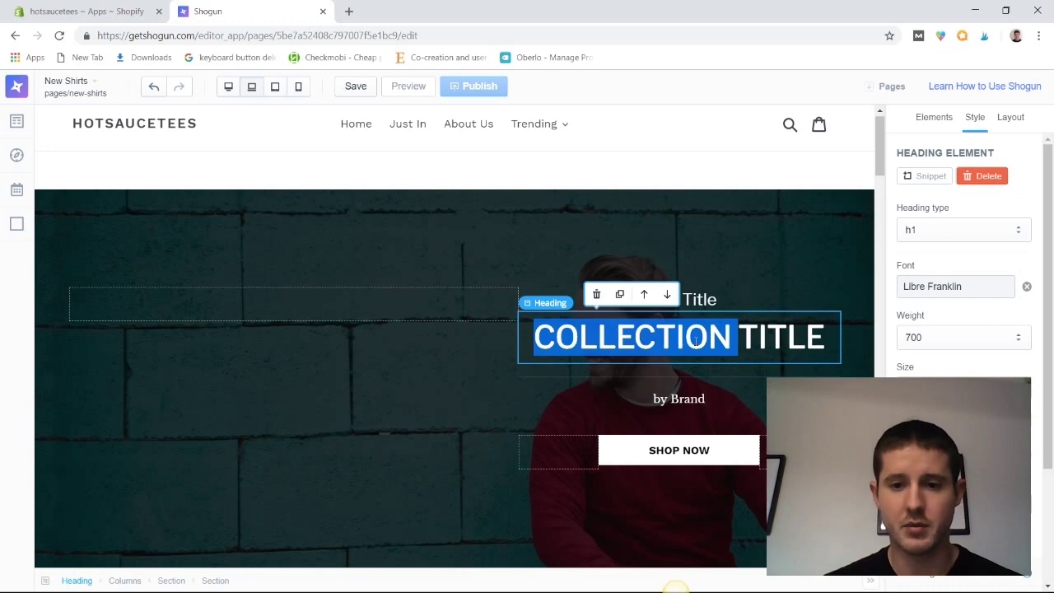
triple_click(696, 340)
type("New ")
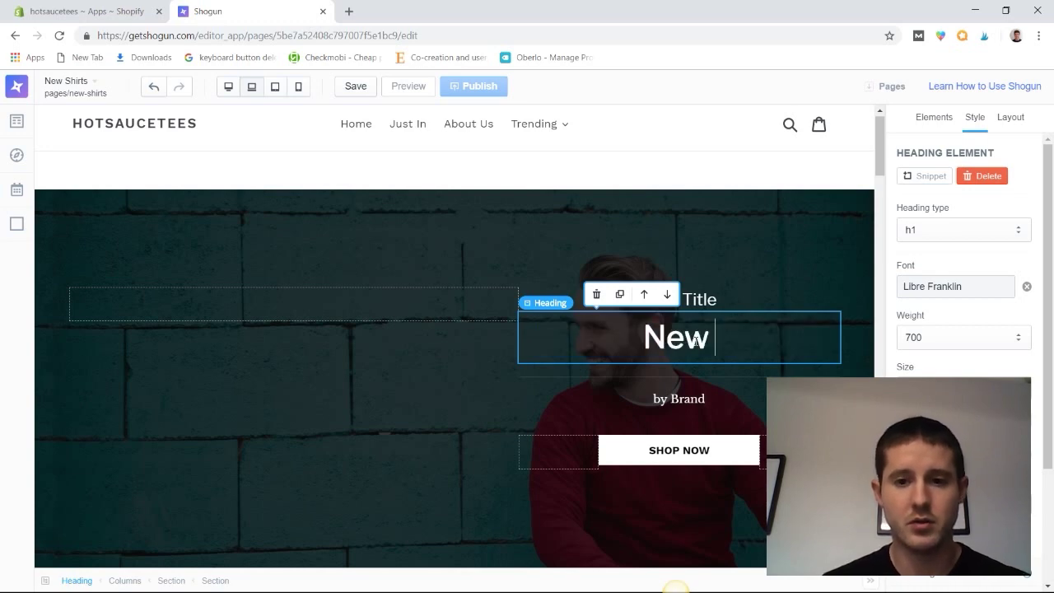
type("Shirts")
triple_click(700, 299)
type("Intr")
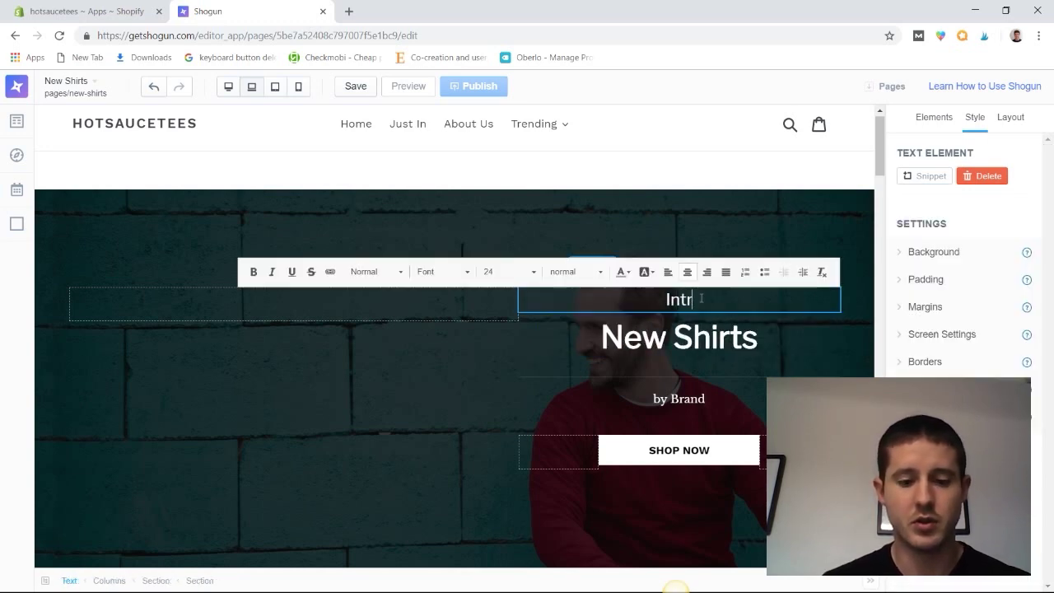
type("oducing")
scroll(855, 208, "down", 6)
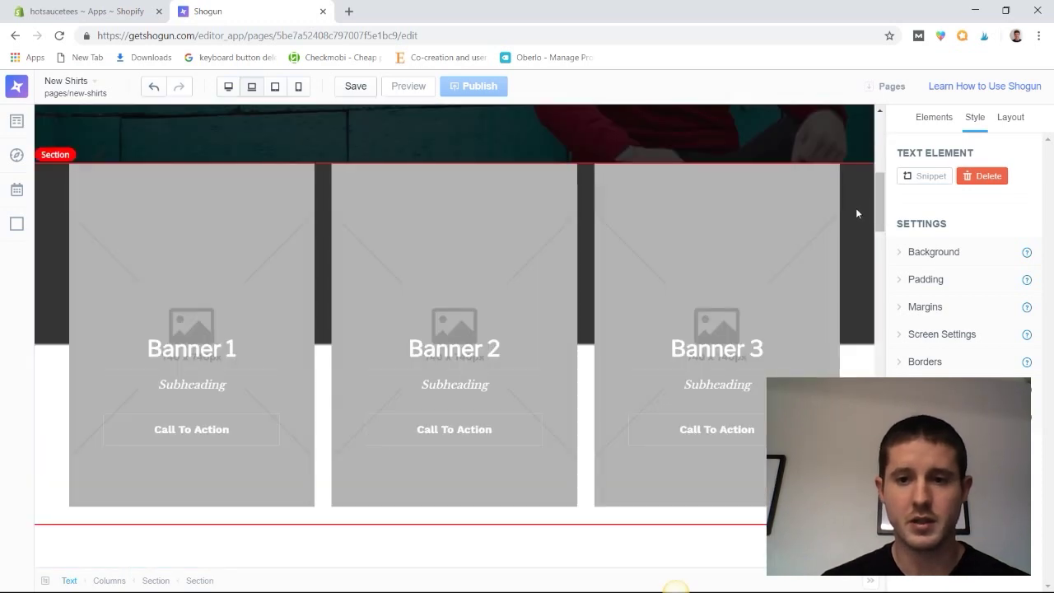
Step: Remove the three-banner section and feature Do It Right Tee in the second Hot Deals box
left_click(856, 208)
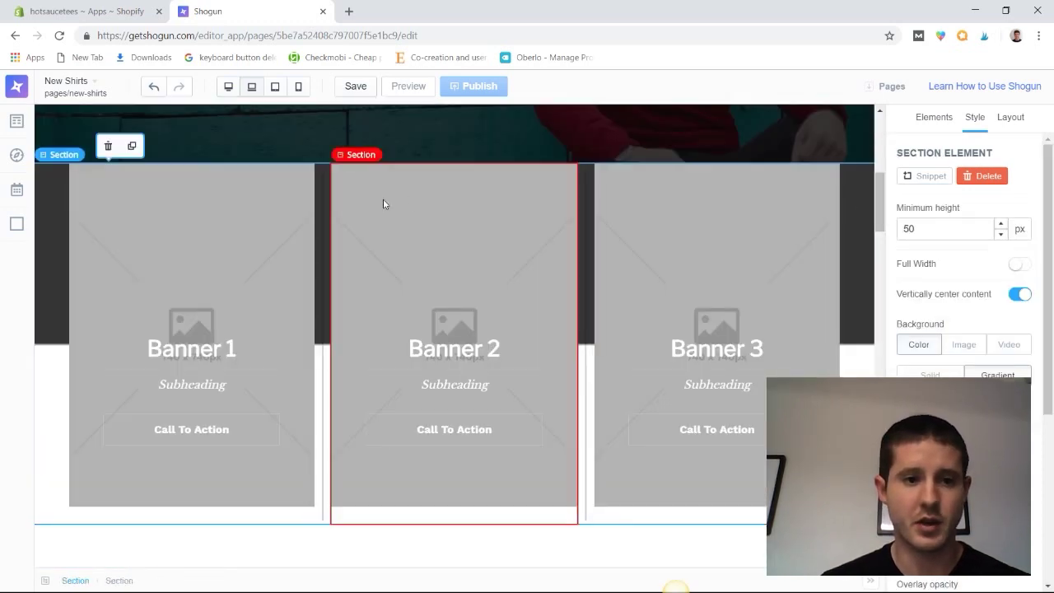
left_click(107, 147)
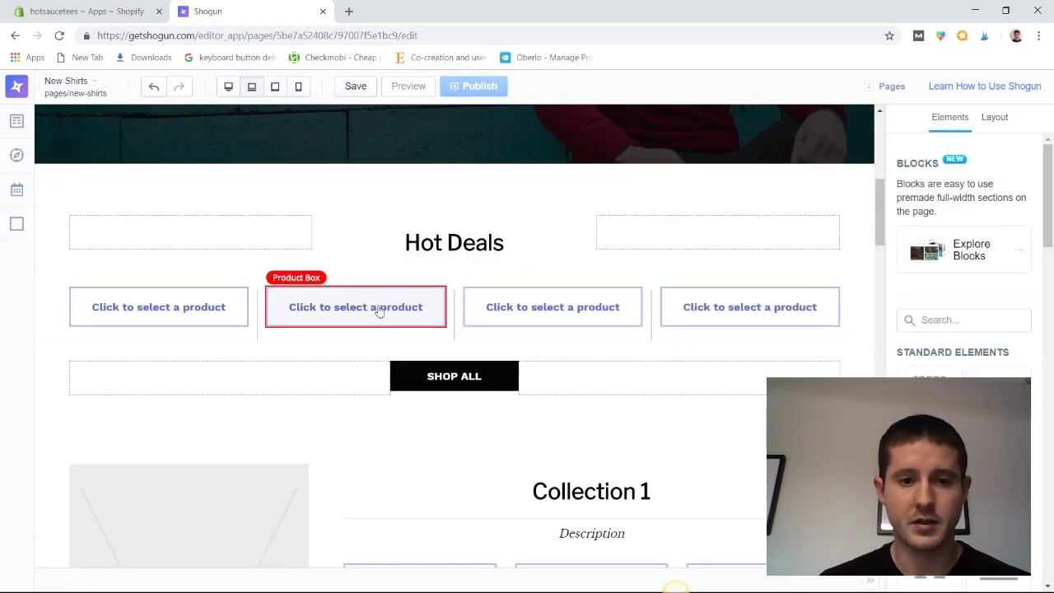
left_click(368, 312)
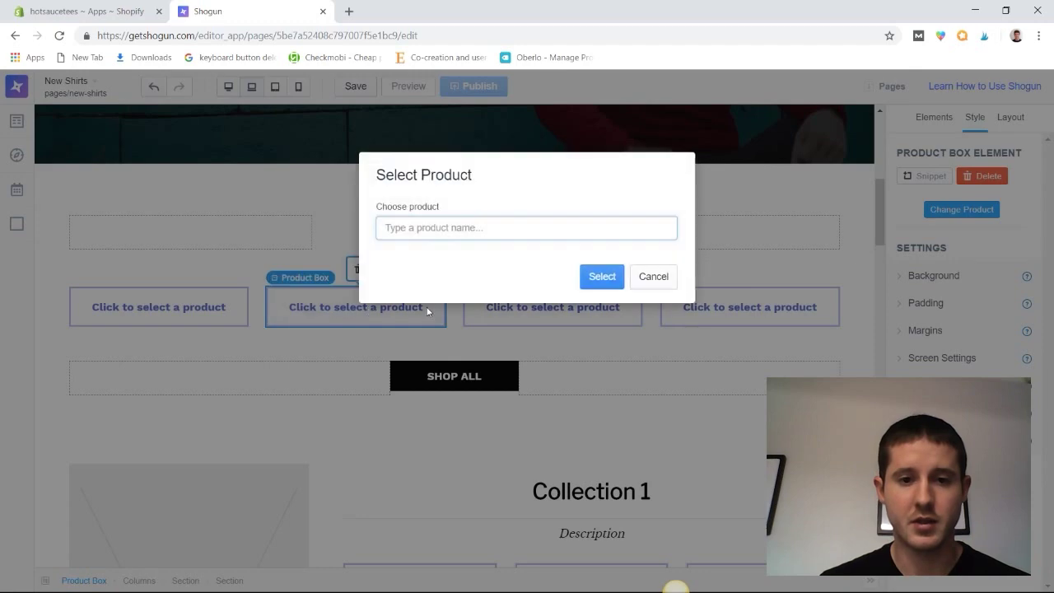
type("tee")
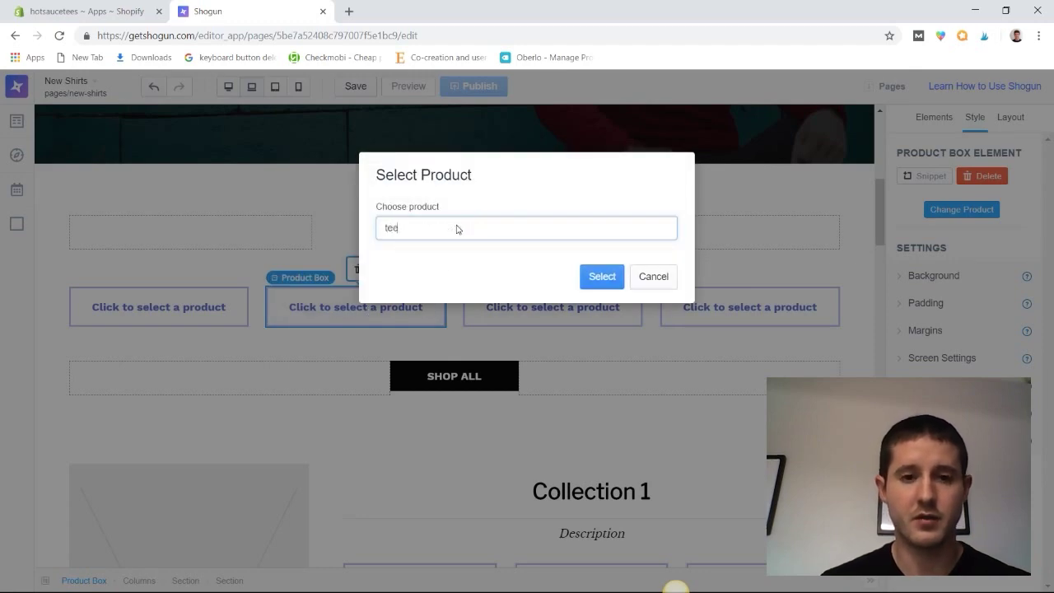
left_click(470, 250)
left_click(602, 328)
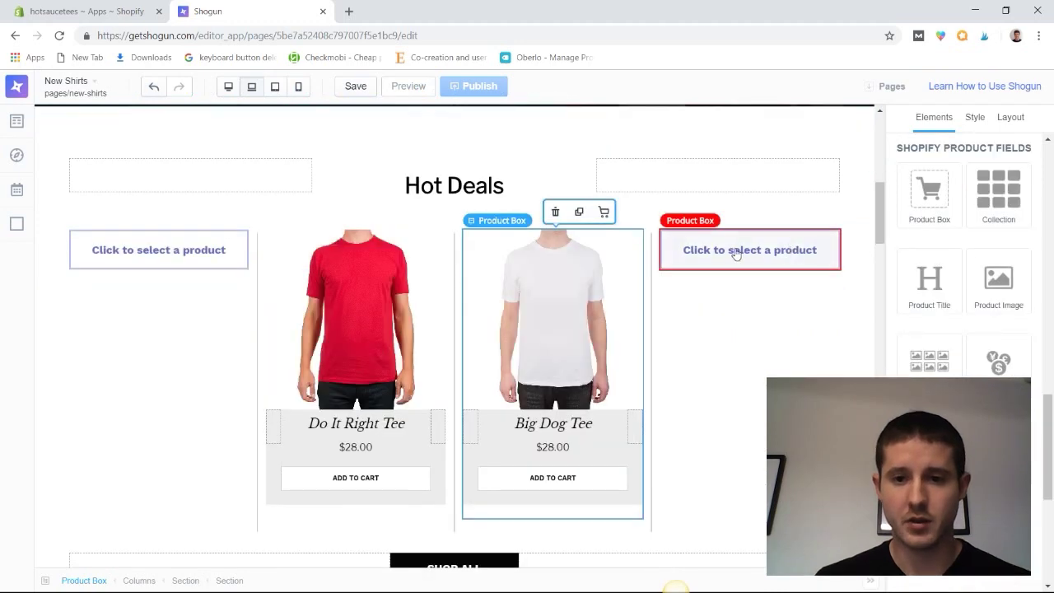
Step: Delete the empty fourth product box from the Hot Deals row
left_click(758, 243)
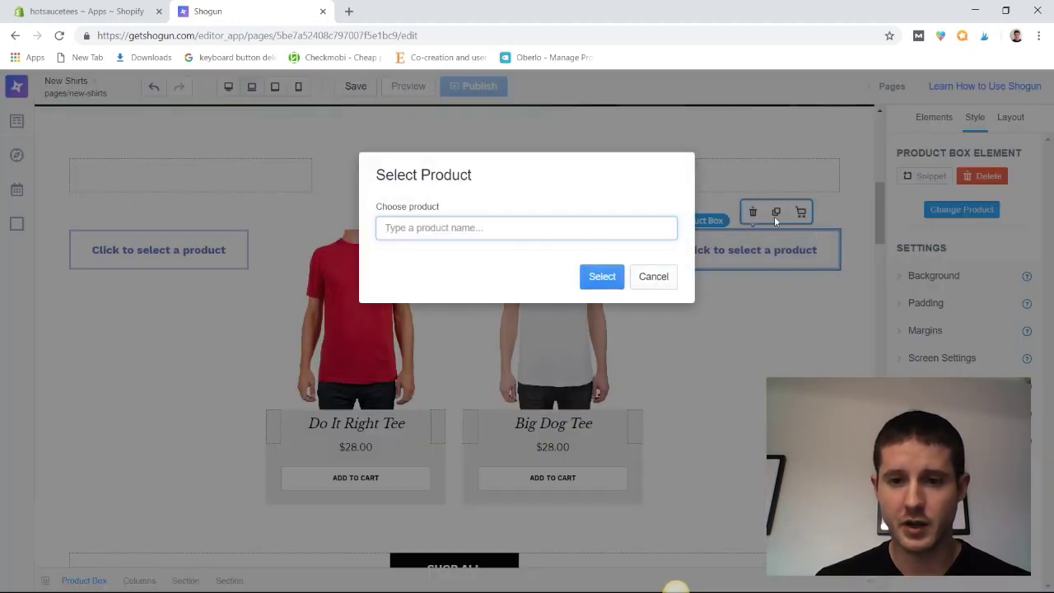
left_click(665, 277)
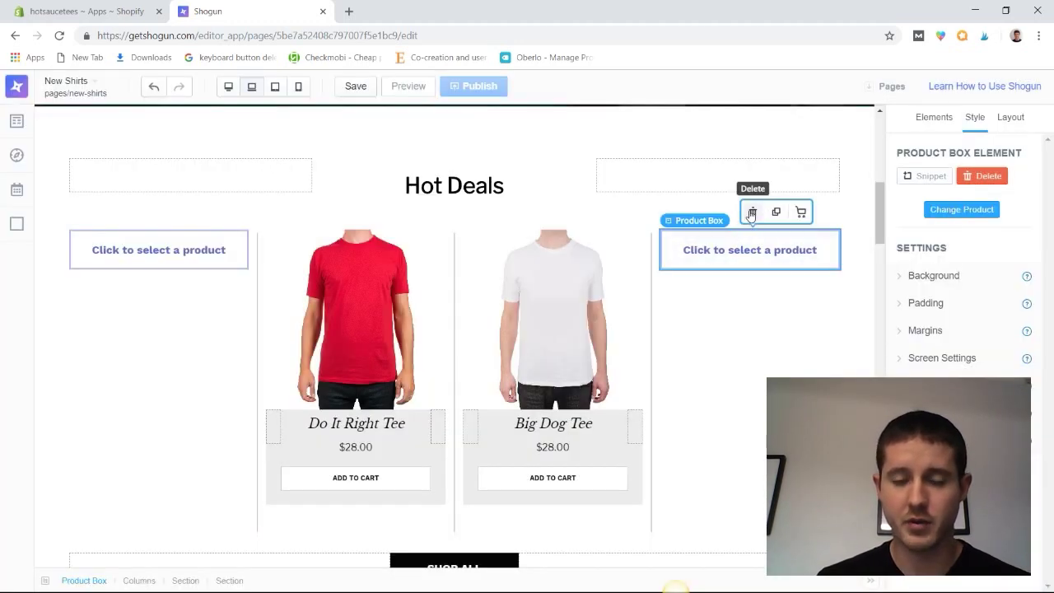
left_click(751, 211)
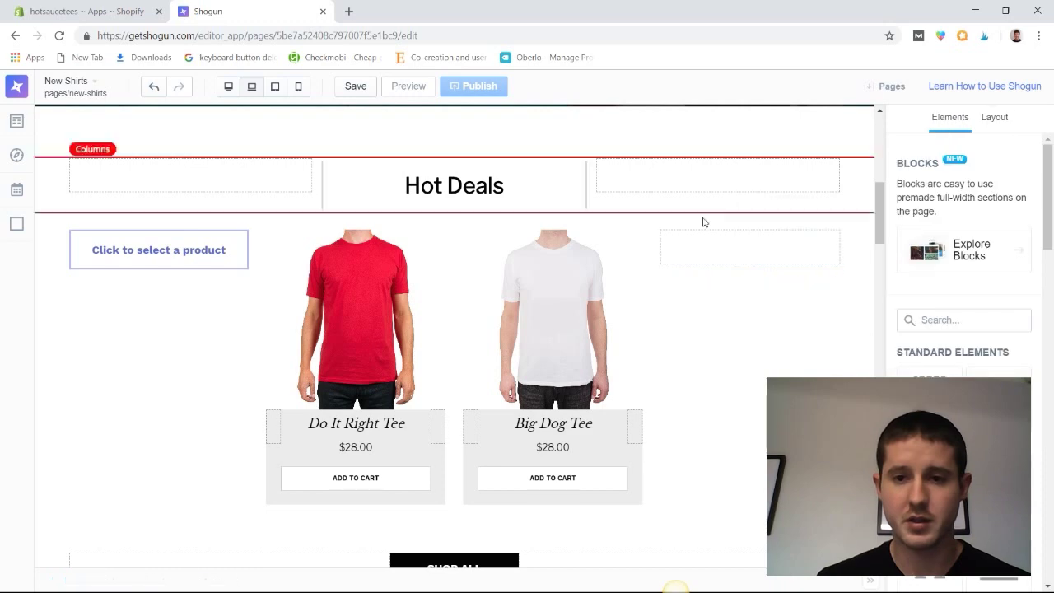
left_click(200, 242)
Step: Close the product chooser, scroll past Hot Deals and Collection 1, and select Collection 2
left_click(313, 231)
scroll(875, 277, "down", 5)
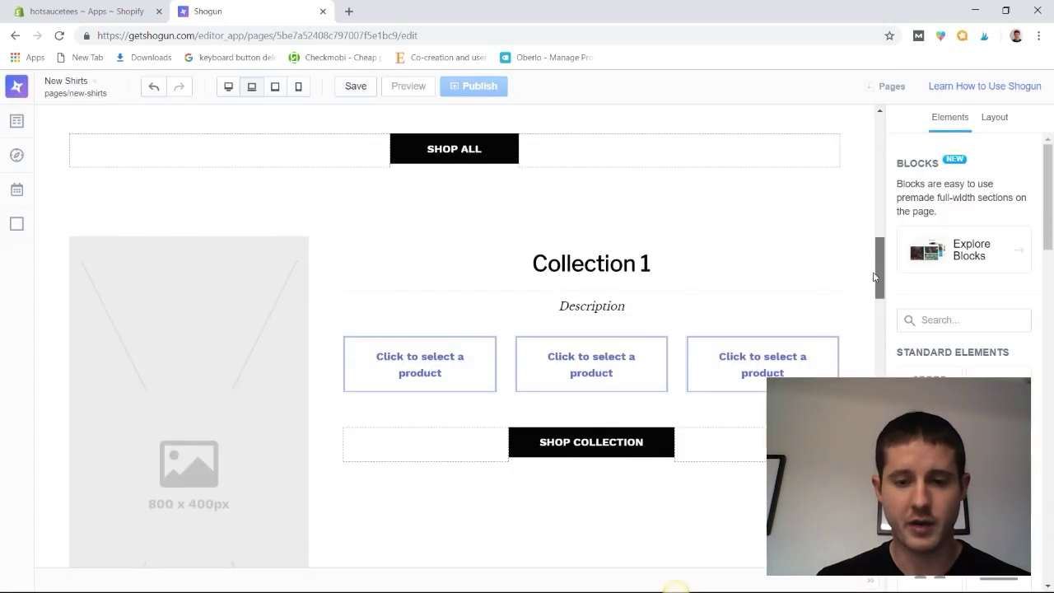
left_click_drag(875, 277, 858, 355)
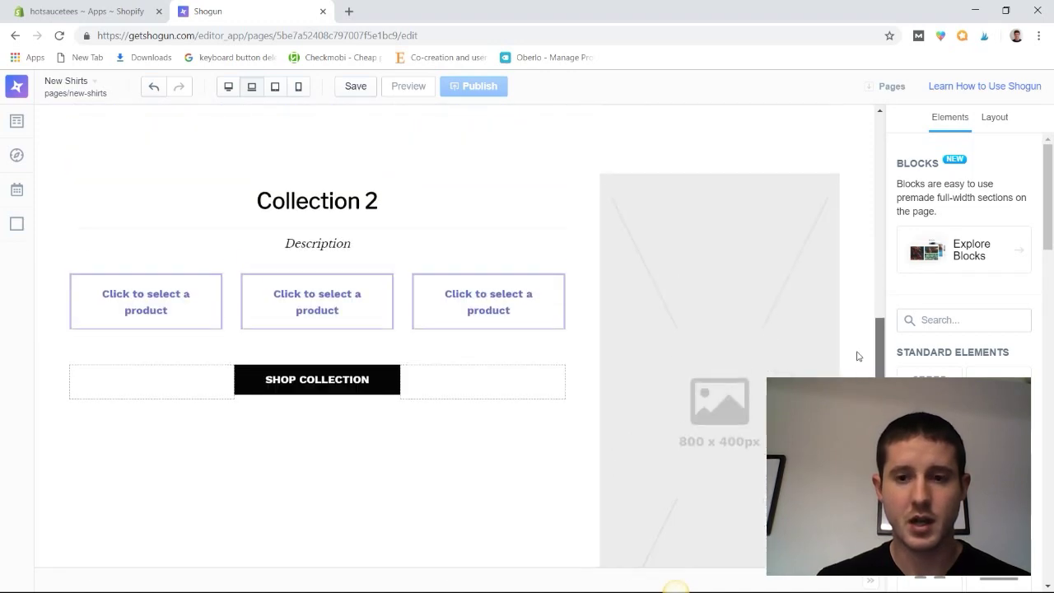
left_click(753, 162)
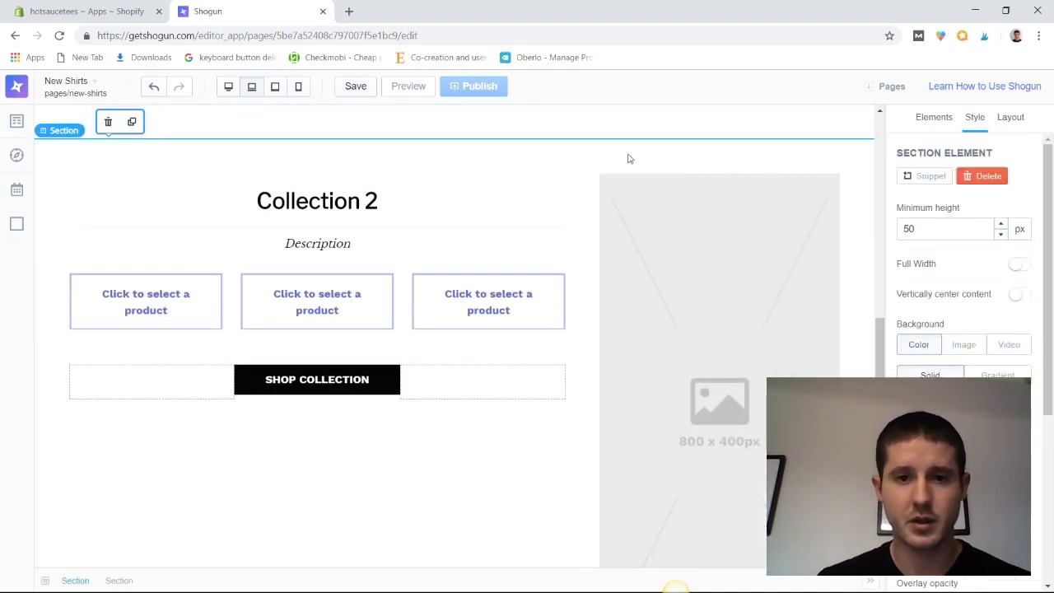
Step: Delete Collection 2 and replace Collection 1's image placeholder with a local photo file
left_click(108, 122)
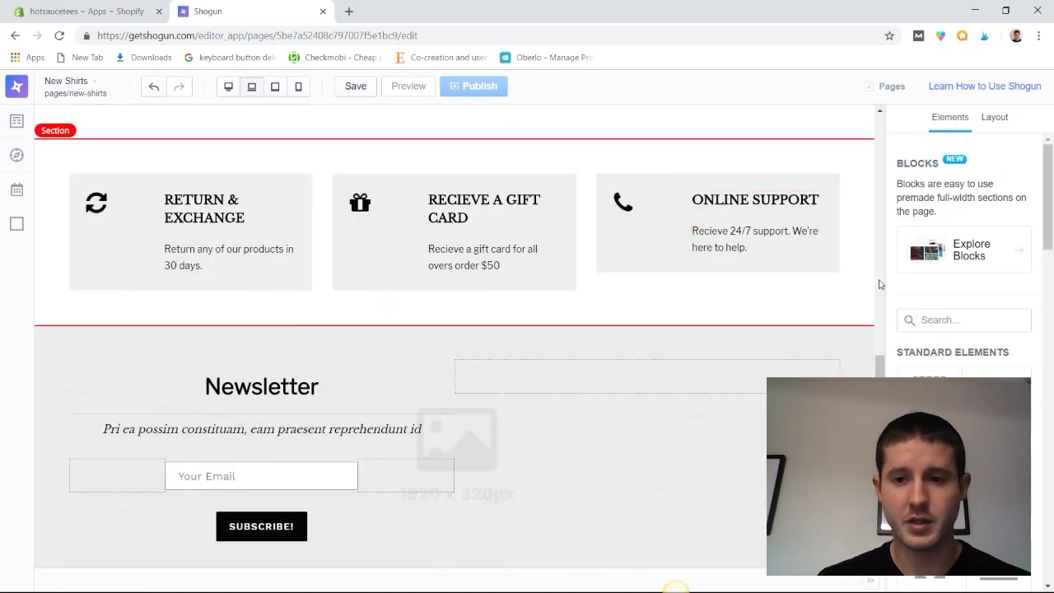
left_click_drag(880, 362, 873, 303)
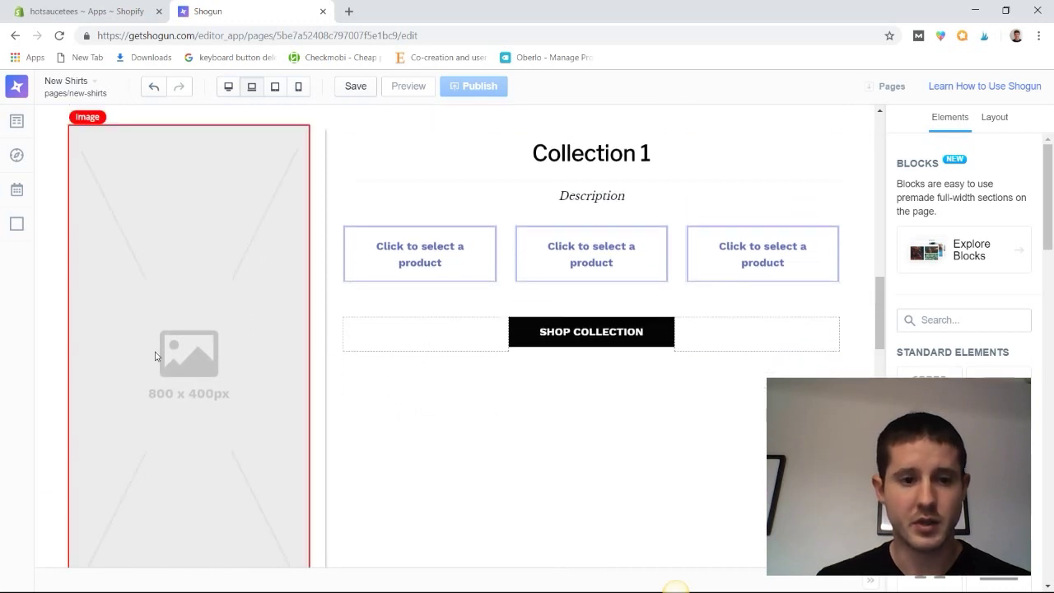
left_click(233, 325)
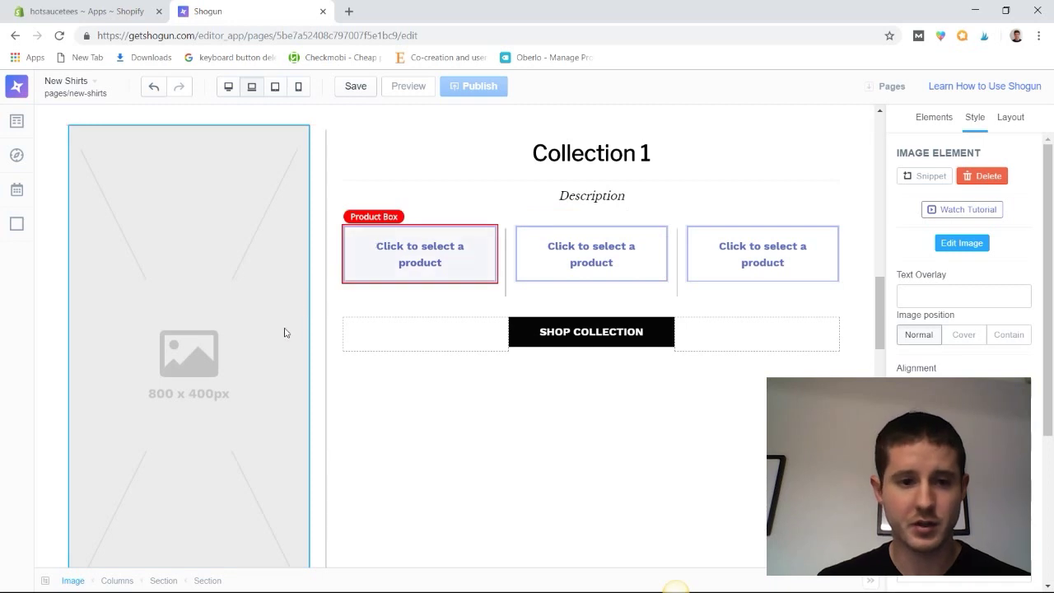
left_click(198, 363)
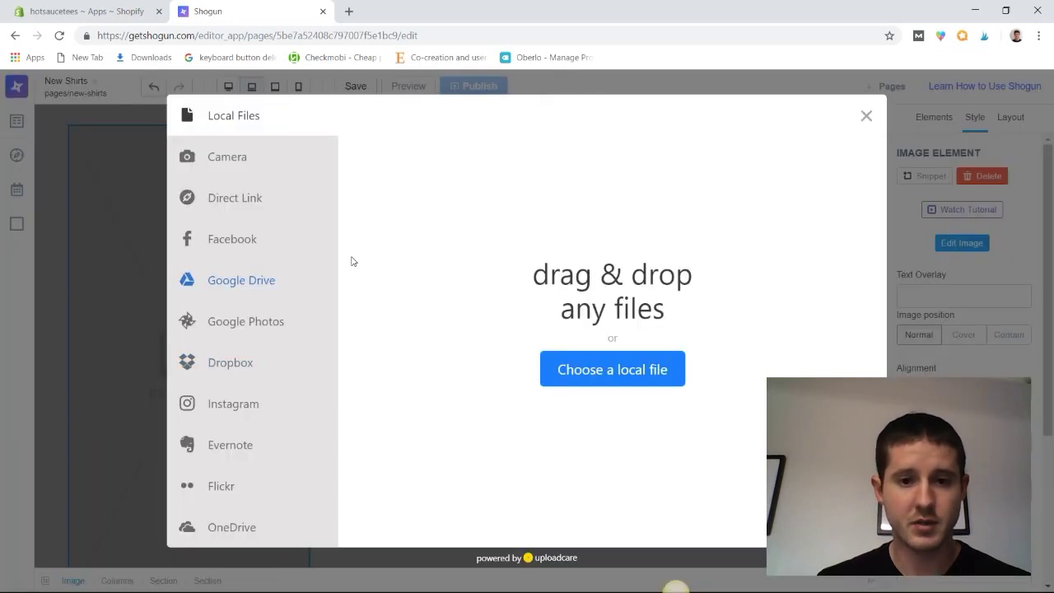
left_click(628, 370)
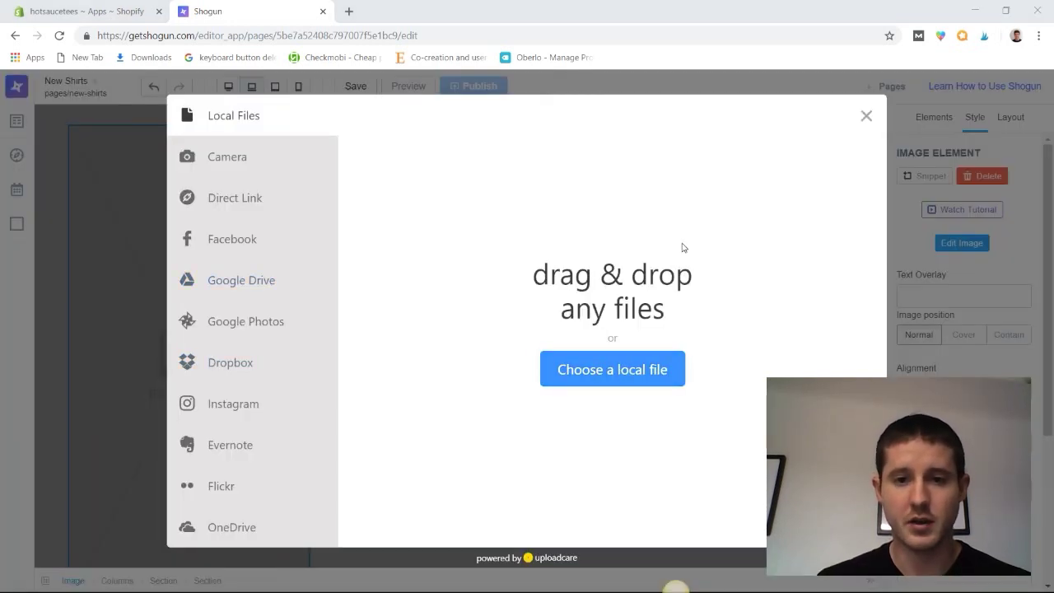
left_click_drag(511, 140, 507, 240)
double_click(394, 168)
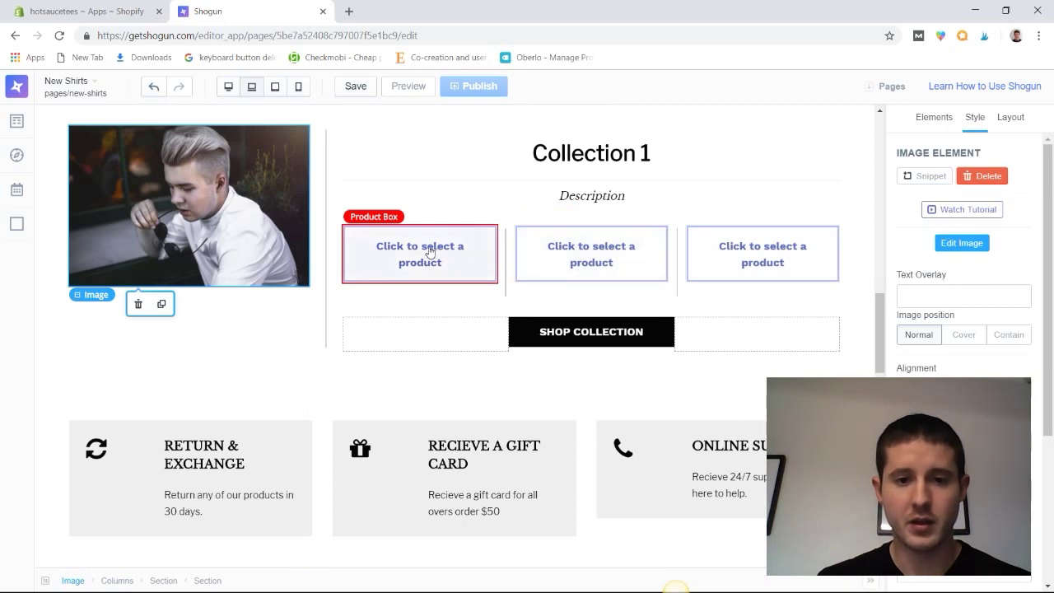
Step: Fill Collection 1's first two product boxes with Do It Right Tee and Big Dog Tee
left_click(430, 252)
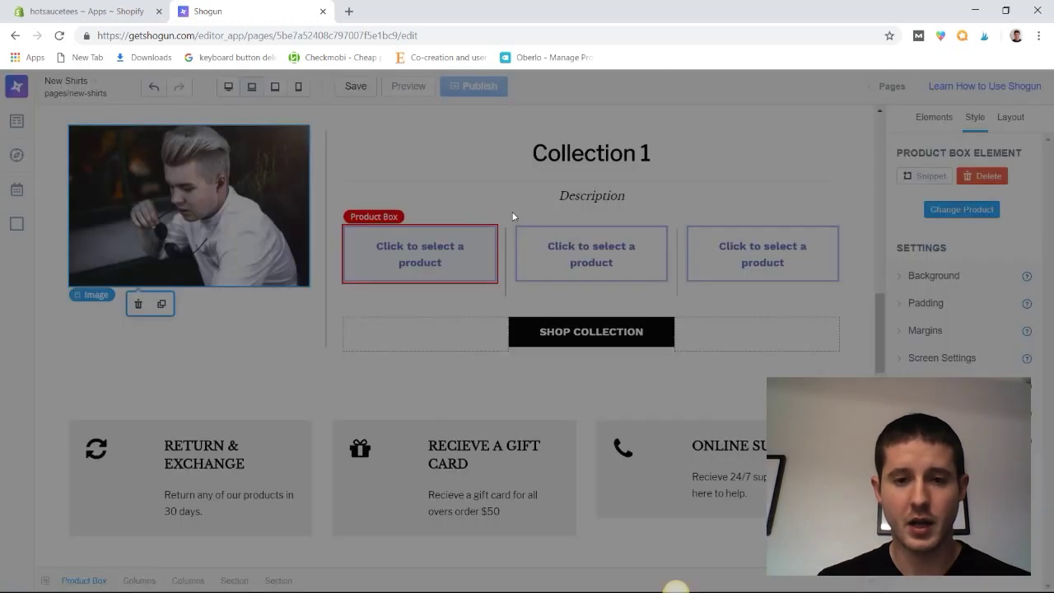
type("tee")
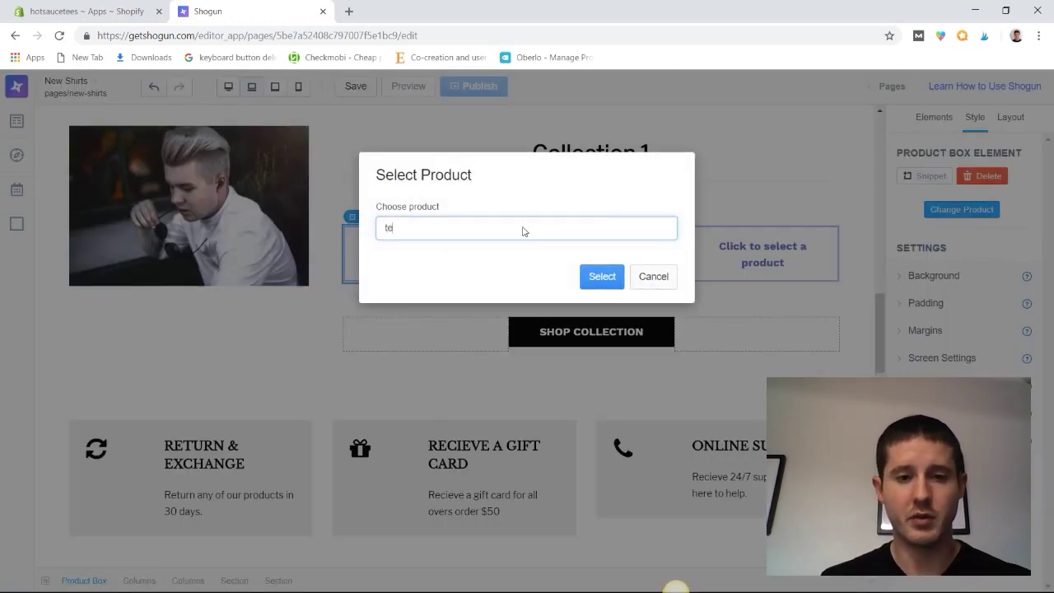
left_click(466, 250)
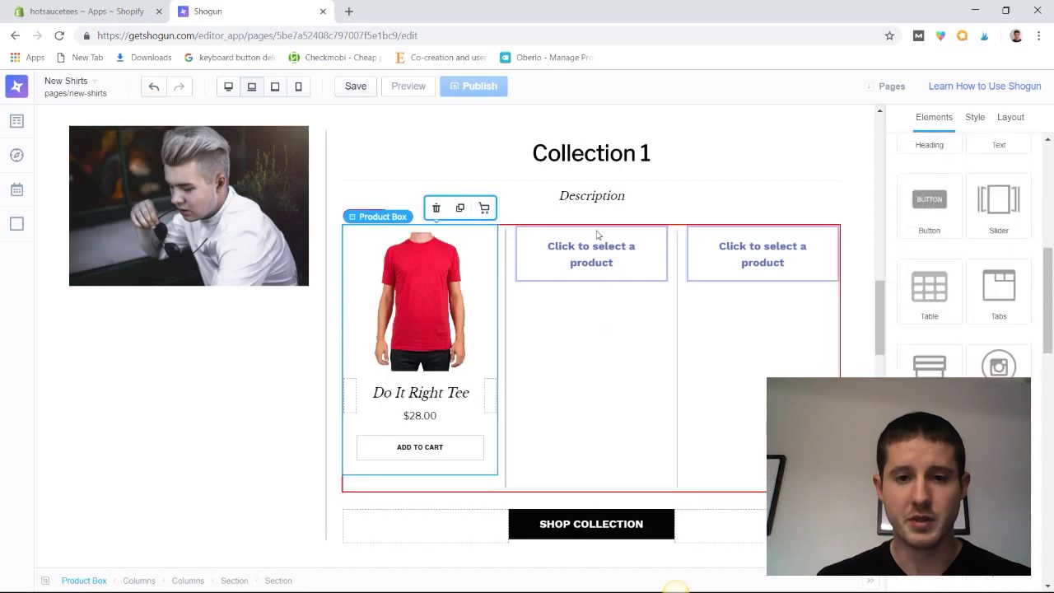
left_click(577, 246)
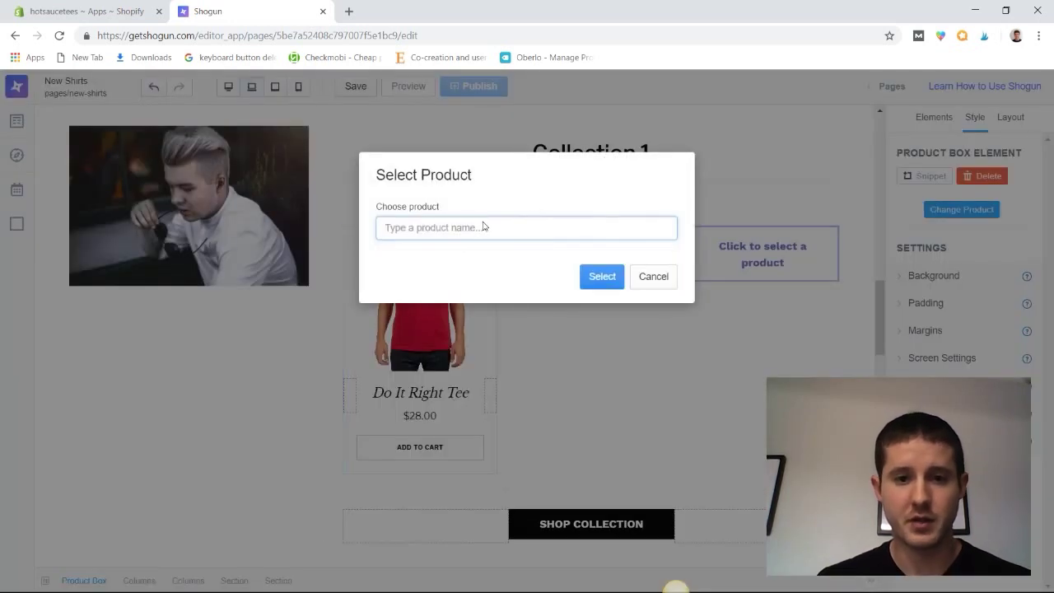
type("tee")
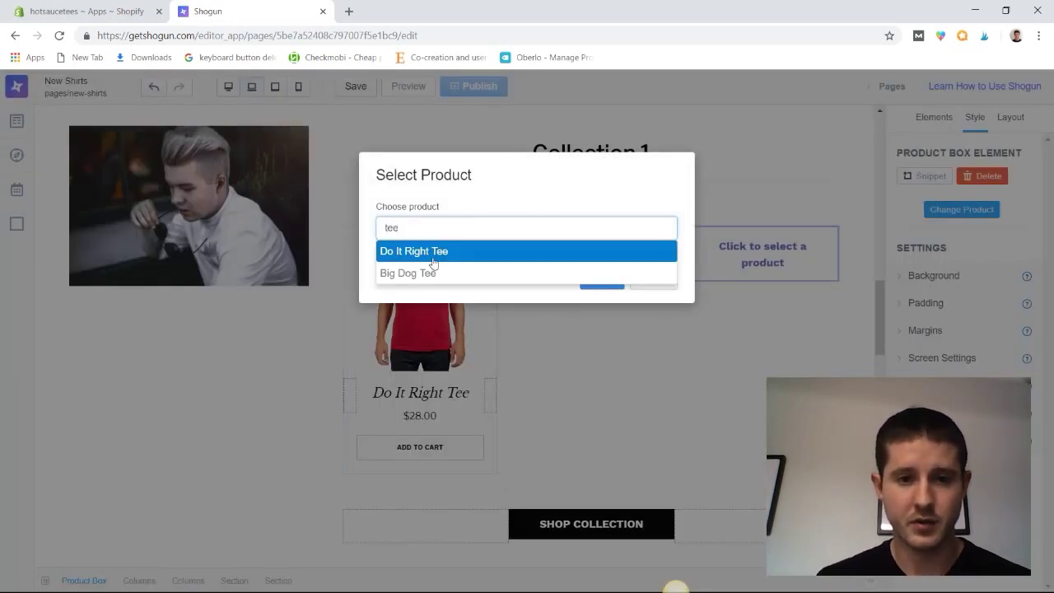
left_click(429, 274)
left_click(604, 325)
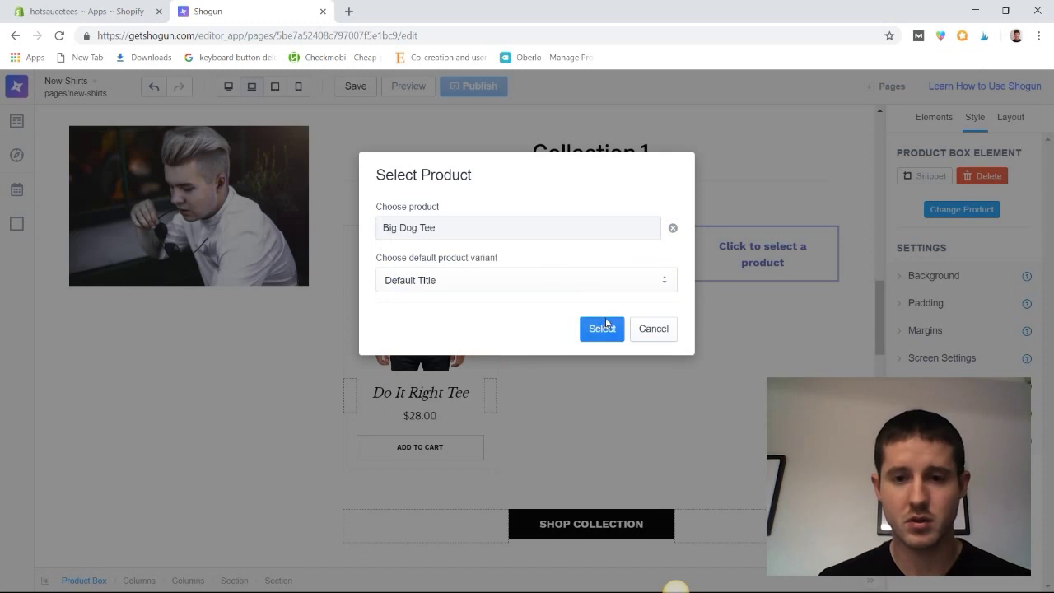
left_click(716, 444)
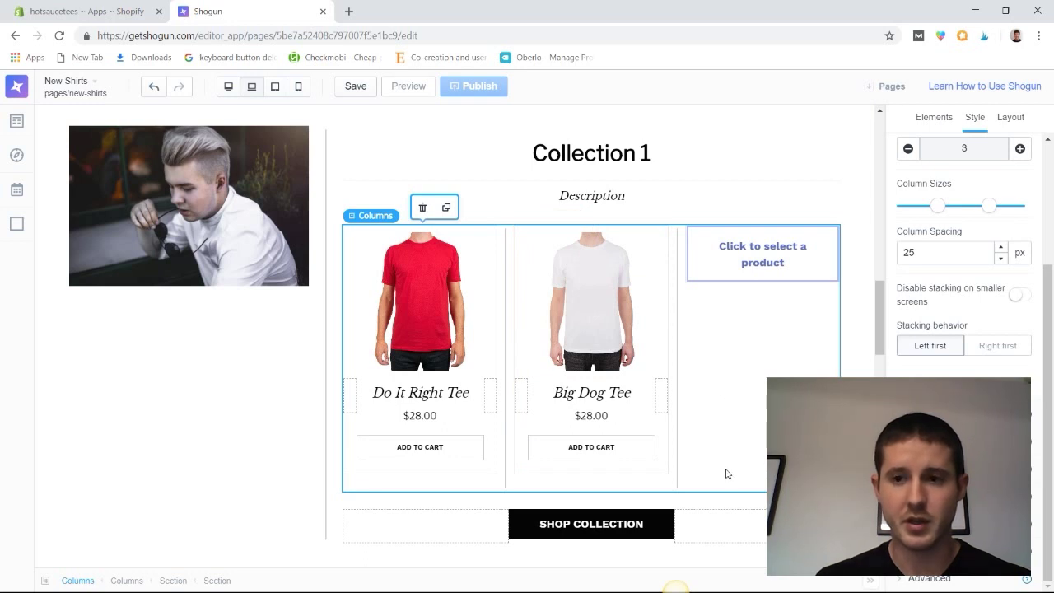
Step: Reduce the product row to 2 columns and widen the image column beside it
scroll(1045, 302, "up", 2)
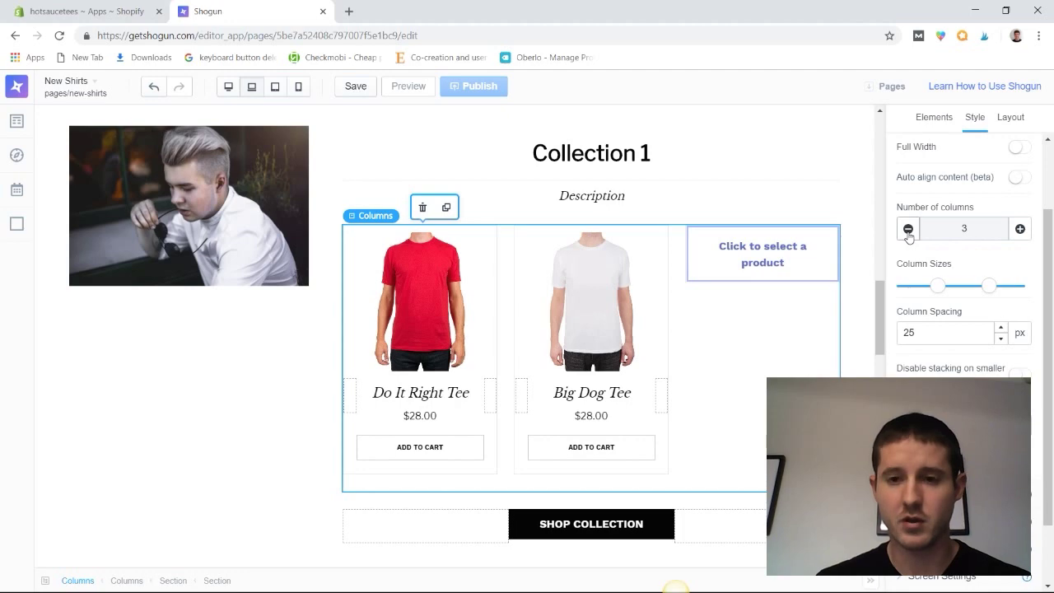
left_click(908, 230)
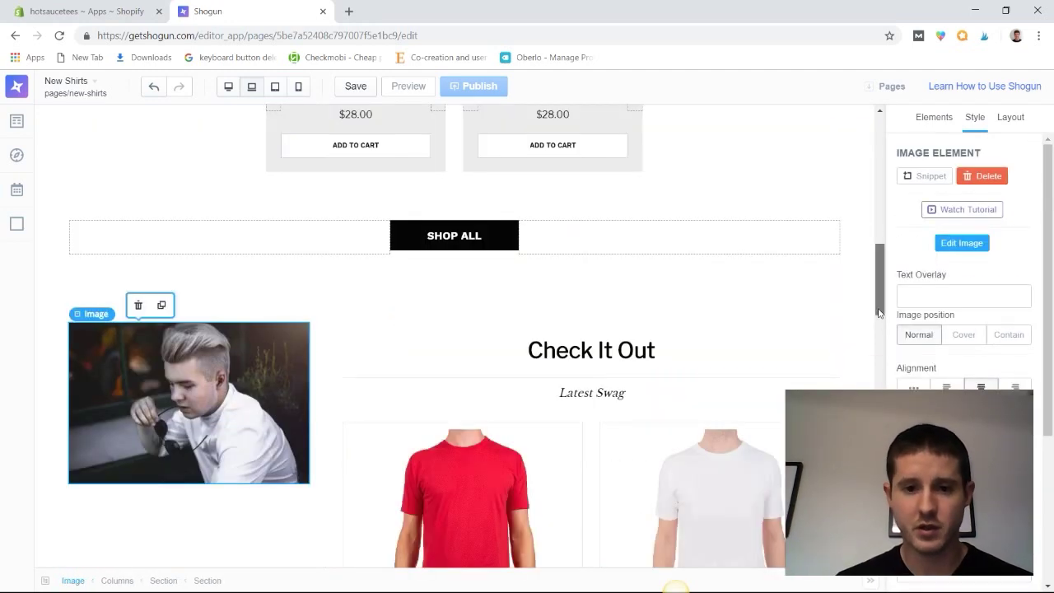
left_click_drag(881, 286, 880, 325)
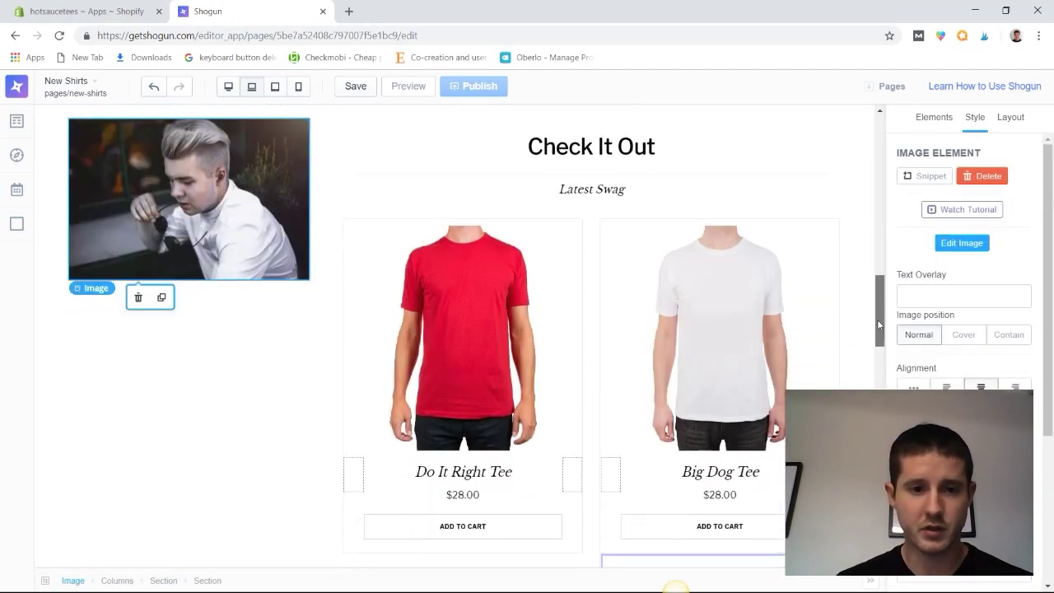
left_click(318, 312)
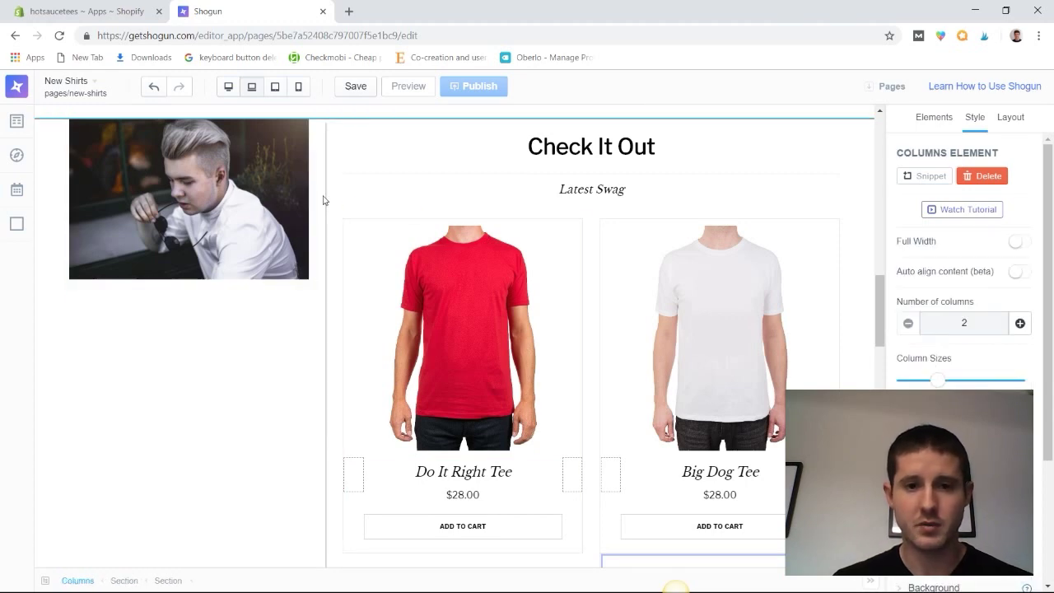
left_click_drag(939, 380, 1001, 380)
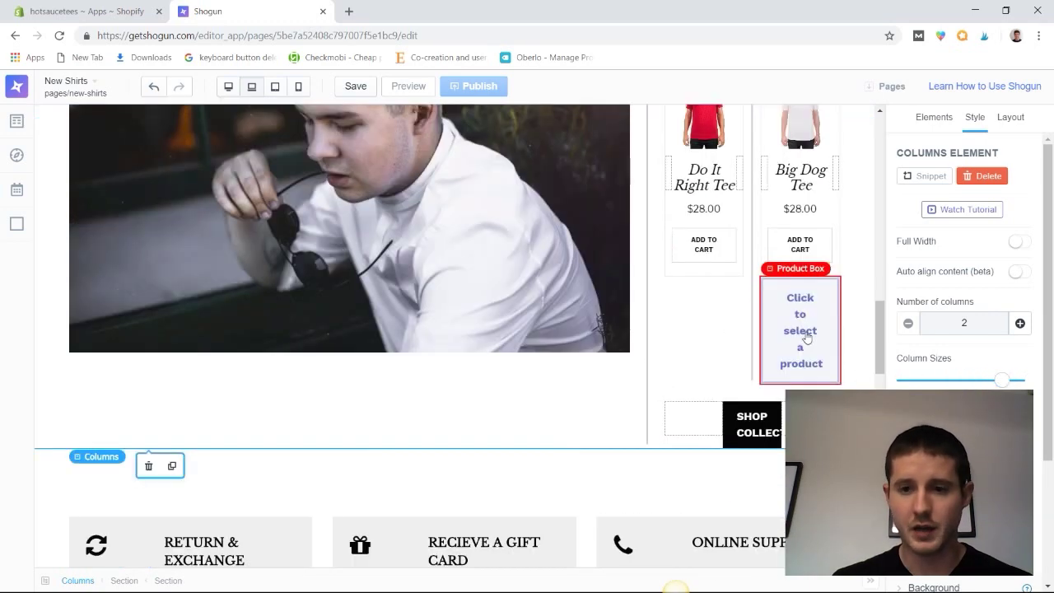
Step: Delete the leftover empty third product box in Collection 1
left_click(807, 338)
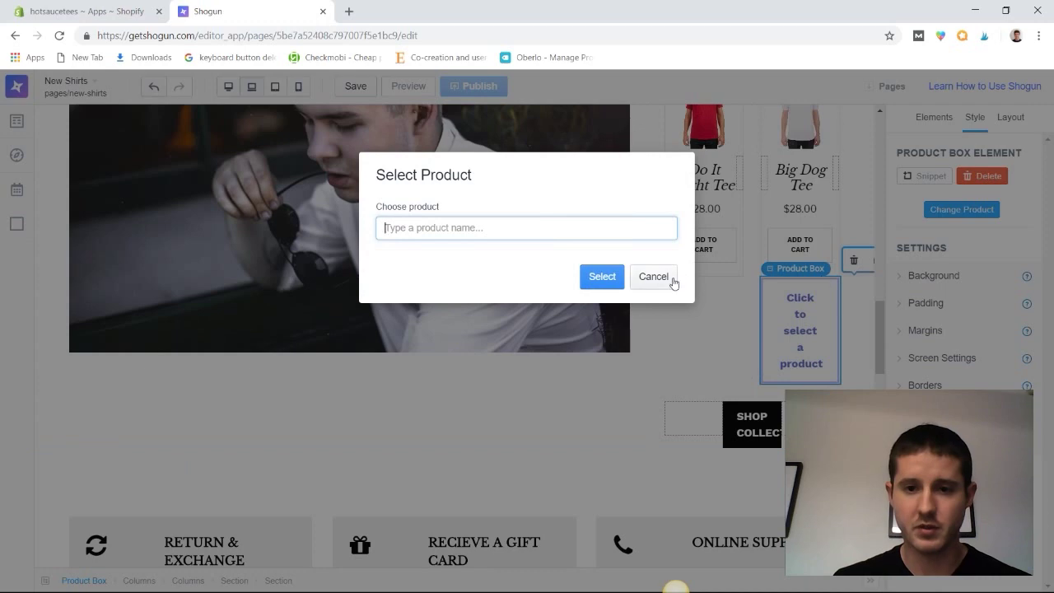
left_click(650, 279)
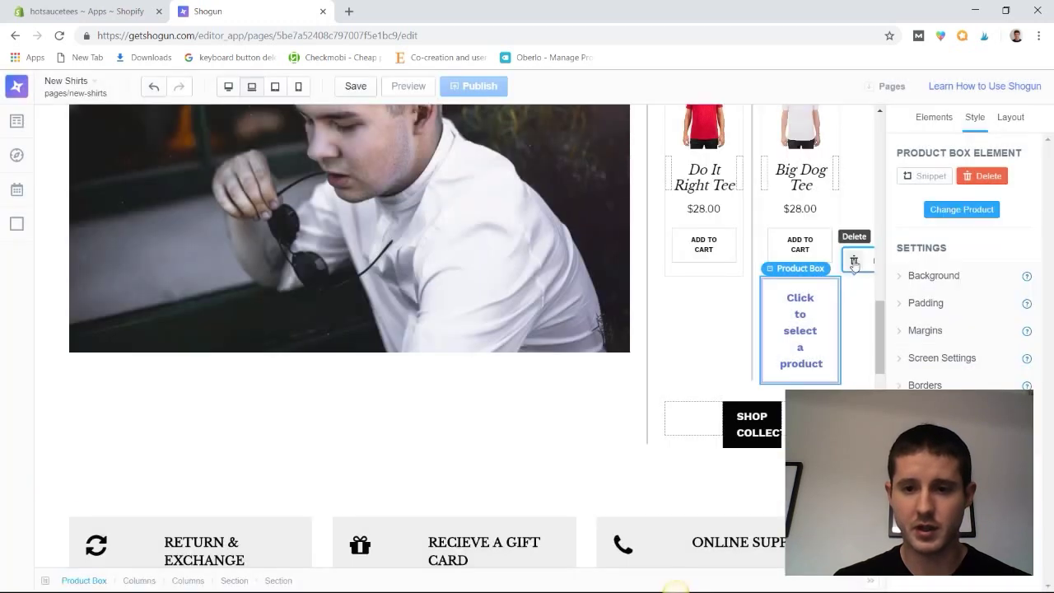
left_click(854, 262)
scroll(804, 349, "down", 2)
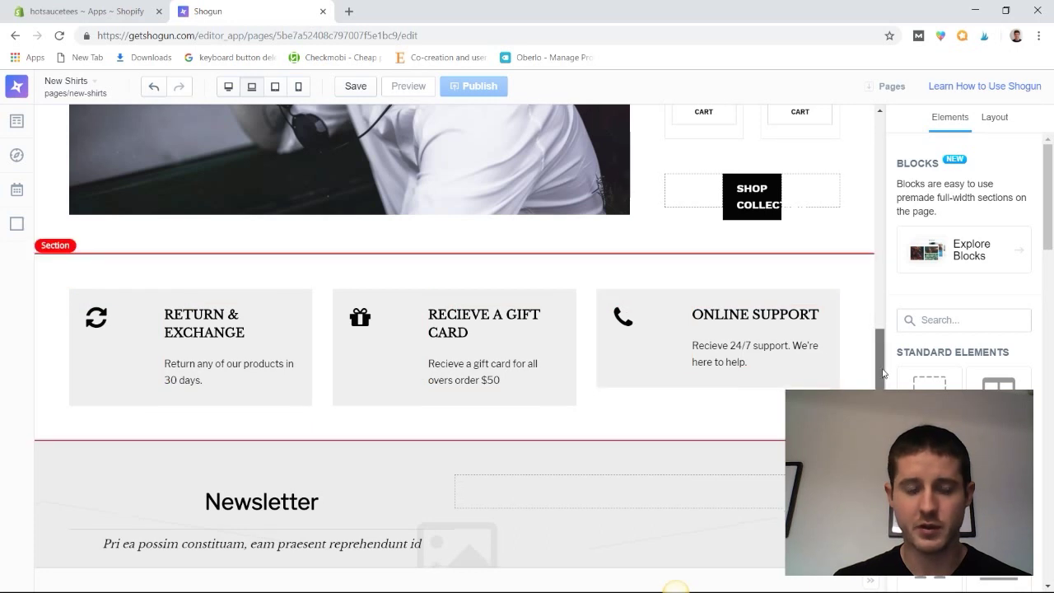
Step: Replace the Newsletter section's placeholder Latin subtitle with 'Sign Up!'
scroll(666, 359, "down", 2)
scroll(473, 203, "down", 2)
left_click(425, 186)
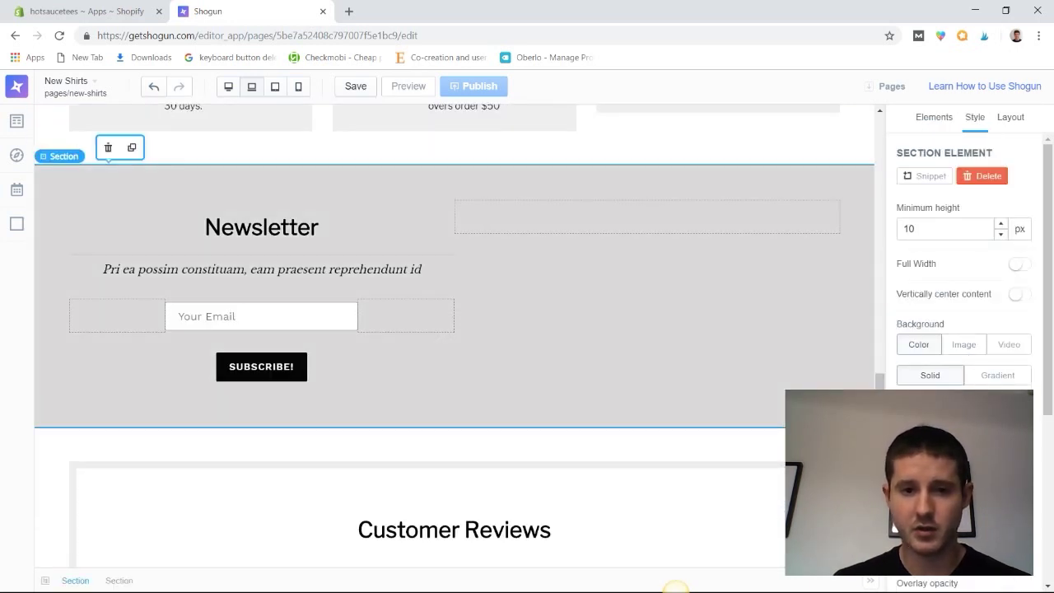
left_click(270, 274)
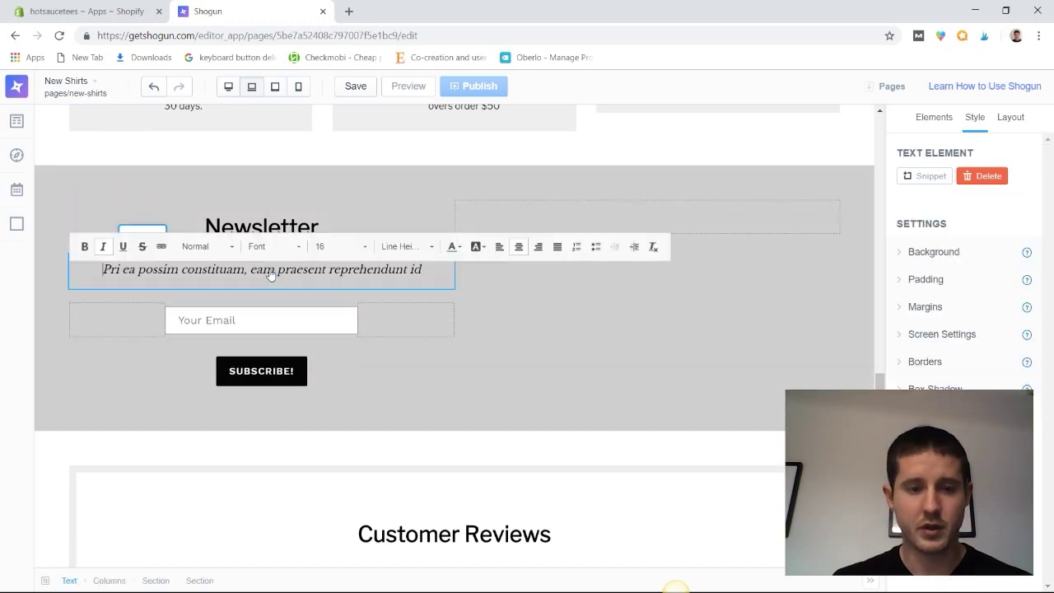
key("ctrl+a")
type("S")
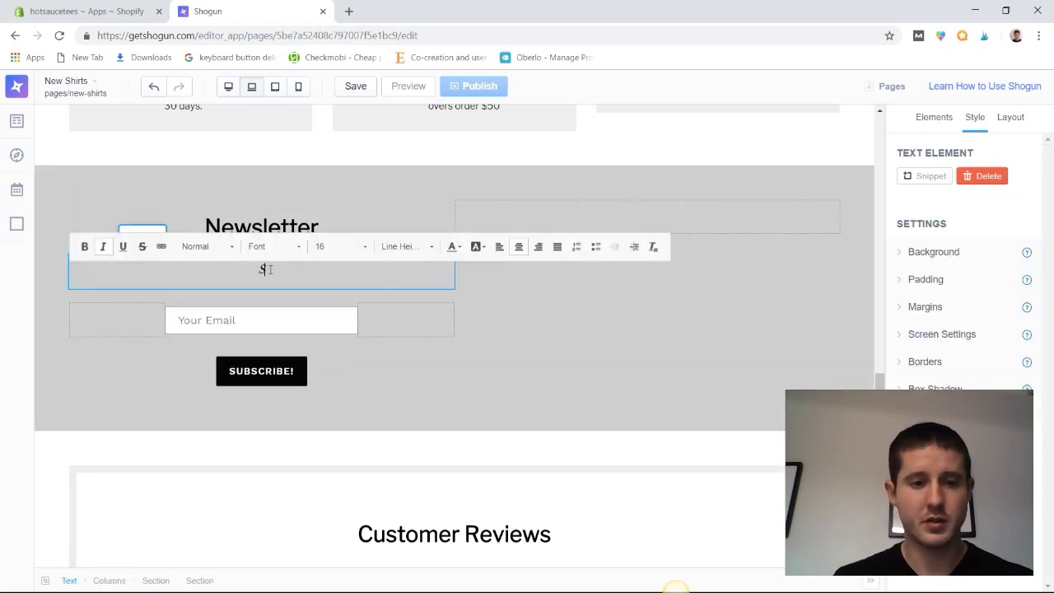
type("ign Up!")
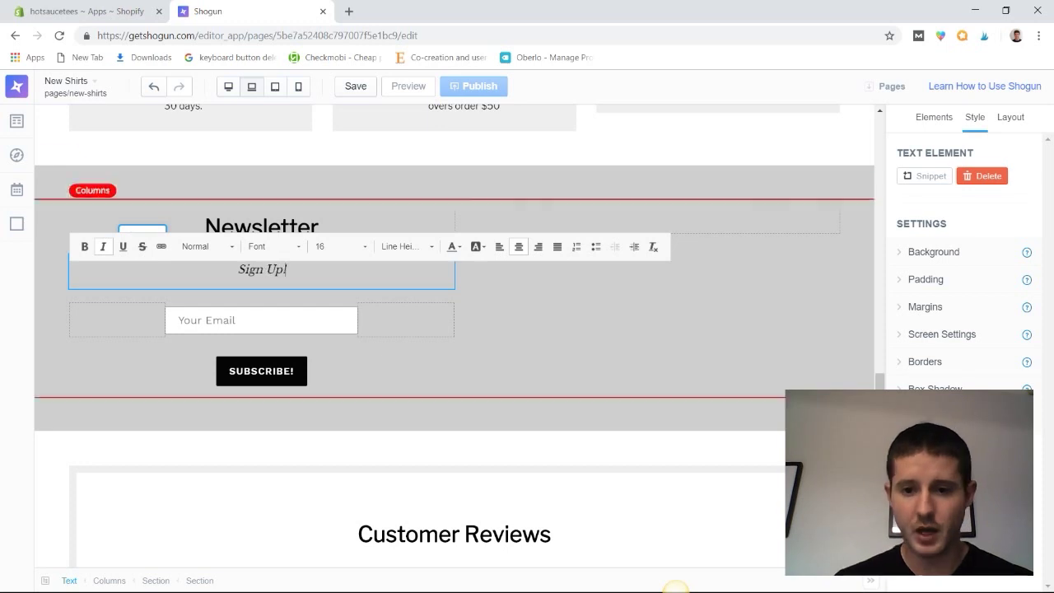
scroll(303, 311, "down", 4)
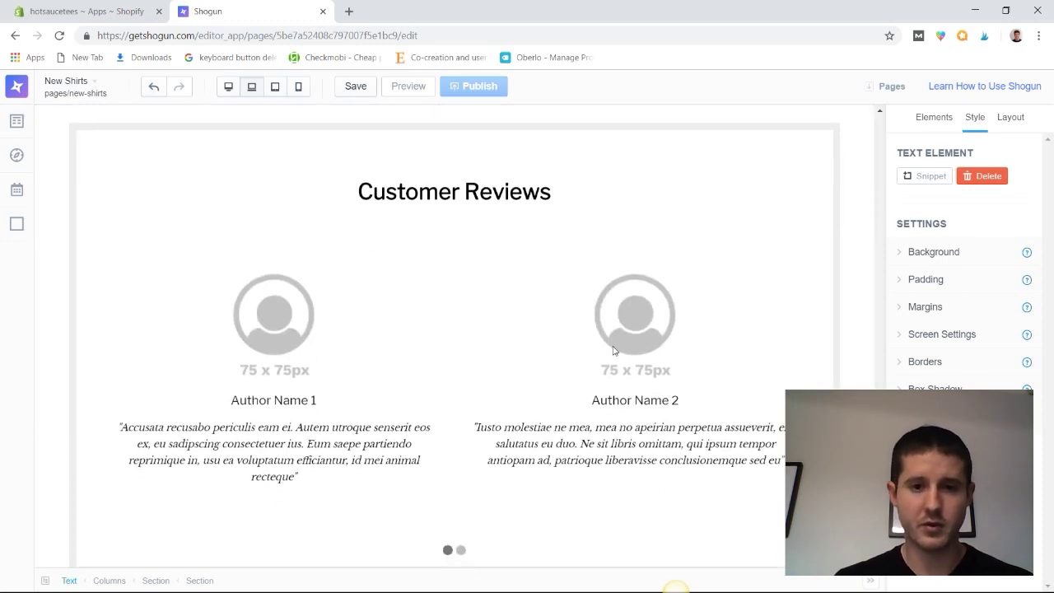
Step: Select the two Customer Reviews author images for photo replacement, then scroll back up
left_click(275, 306)
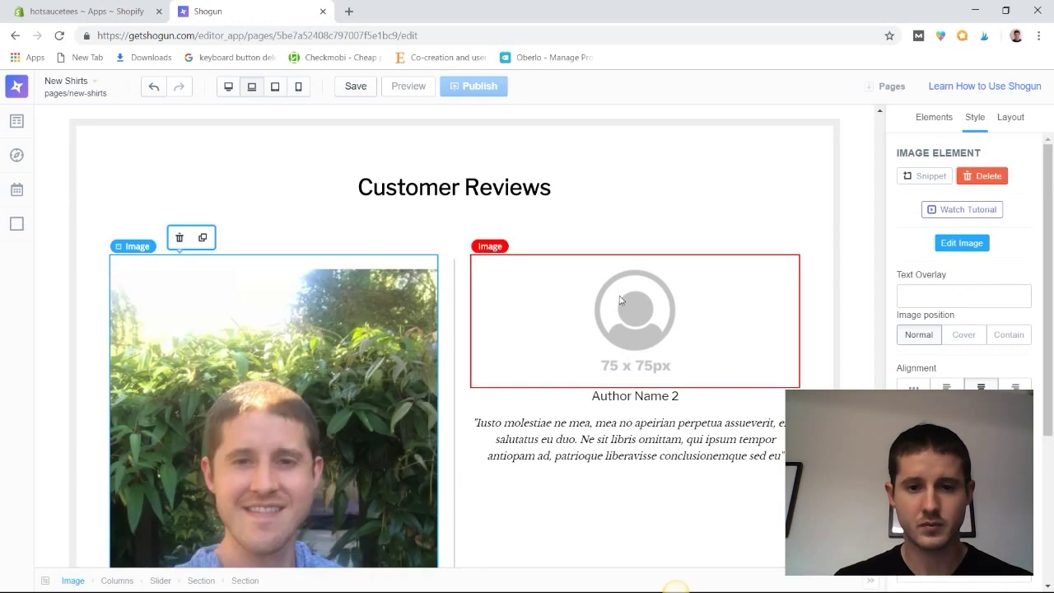
left_click(621, 300)
left_click_drag(876, 384, 865, 123)
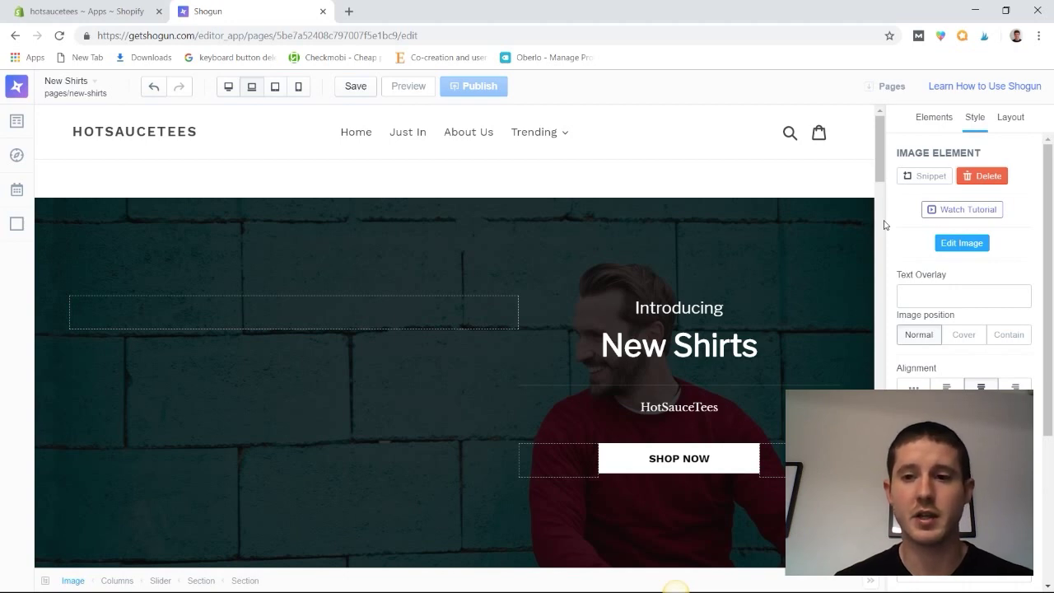
Step: Save the New Shirts page, then preview it in a new tab and scroll through
left_click(355, 89)
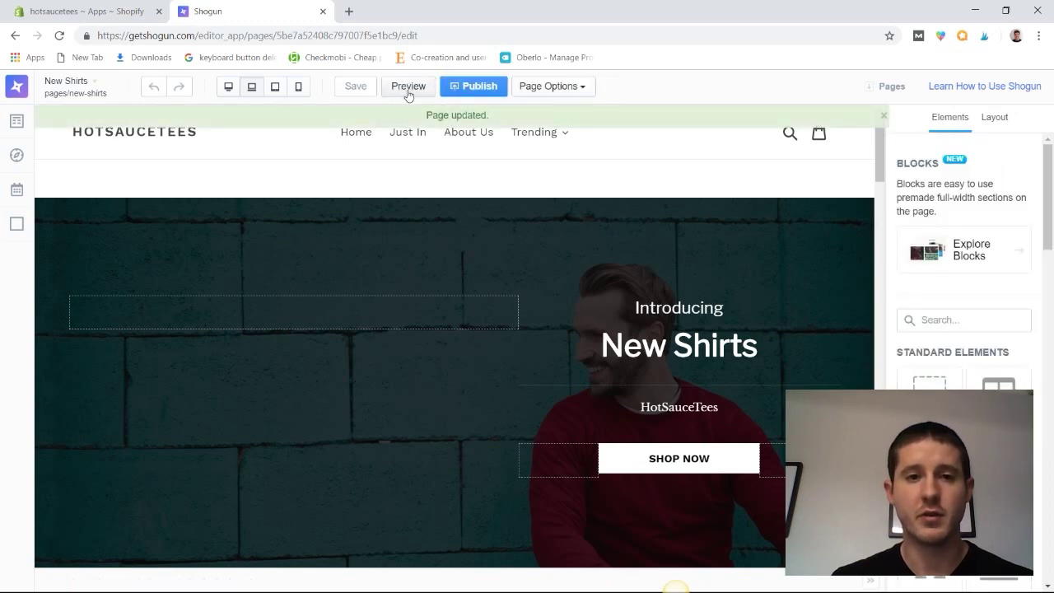
left_click(407, 88)
left_click_drag(1052, 99, 1050, 124)
scroll(1050, 124, "down", 2)
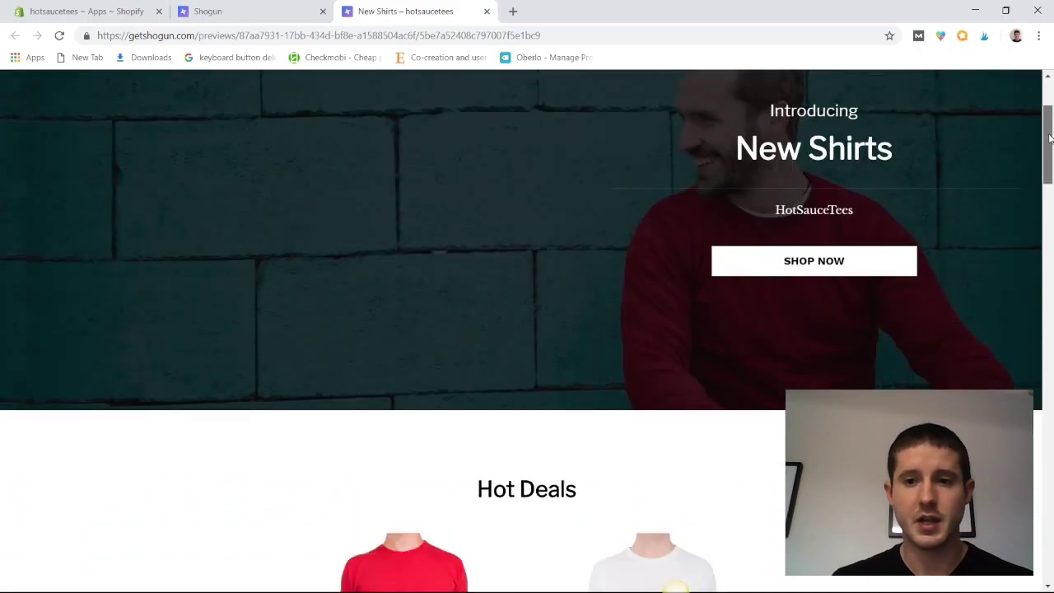
scroll(1046, 124, "up", 3)
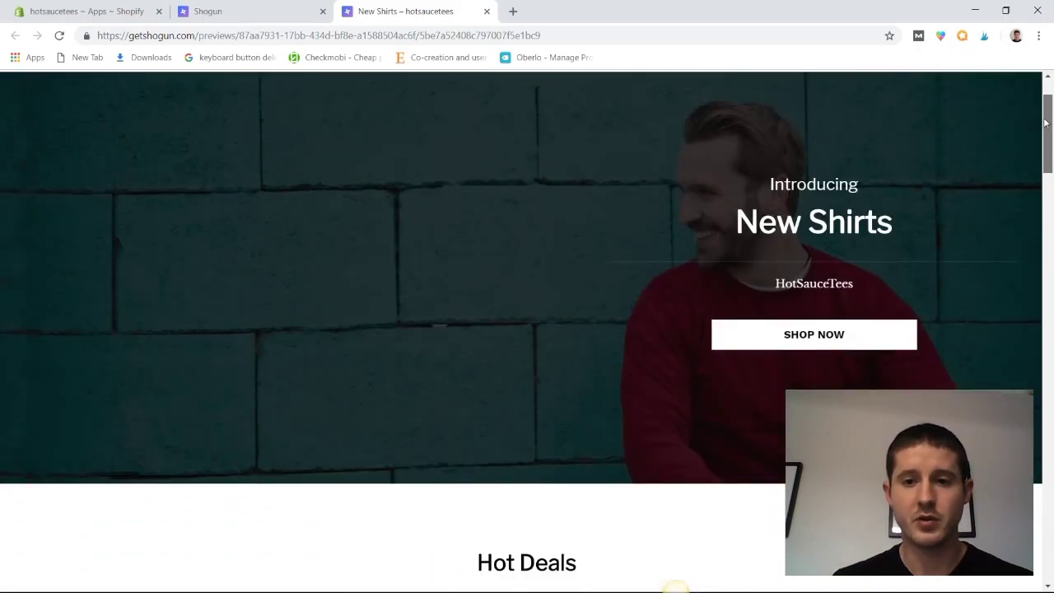
left_click_drag(1046, 123, 1049, 193)
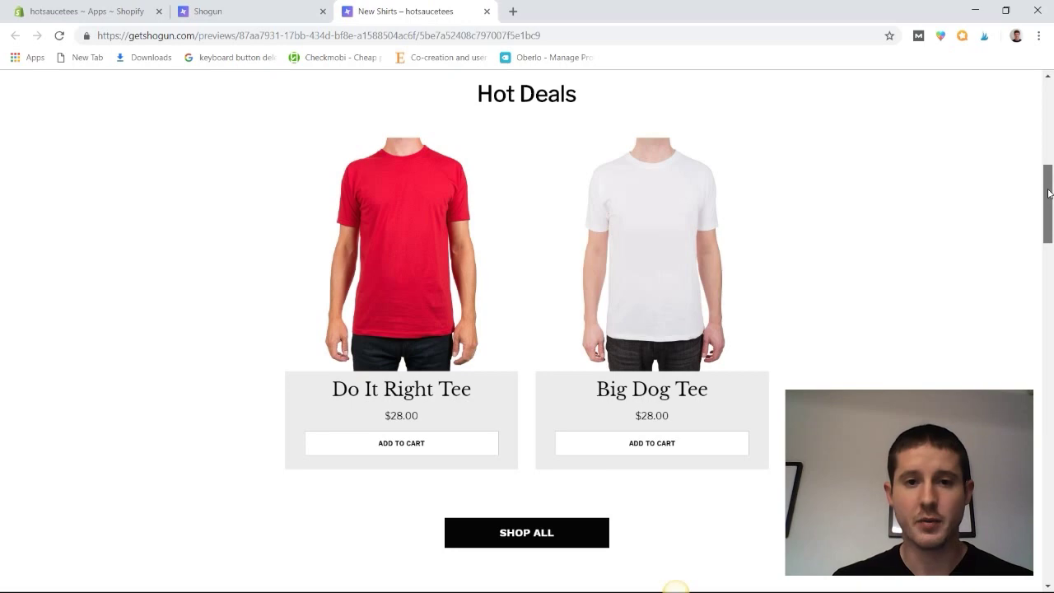
left_click_drag(1049, 193, 1048, 276)
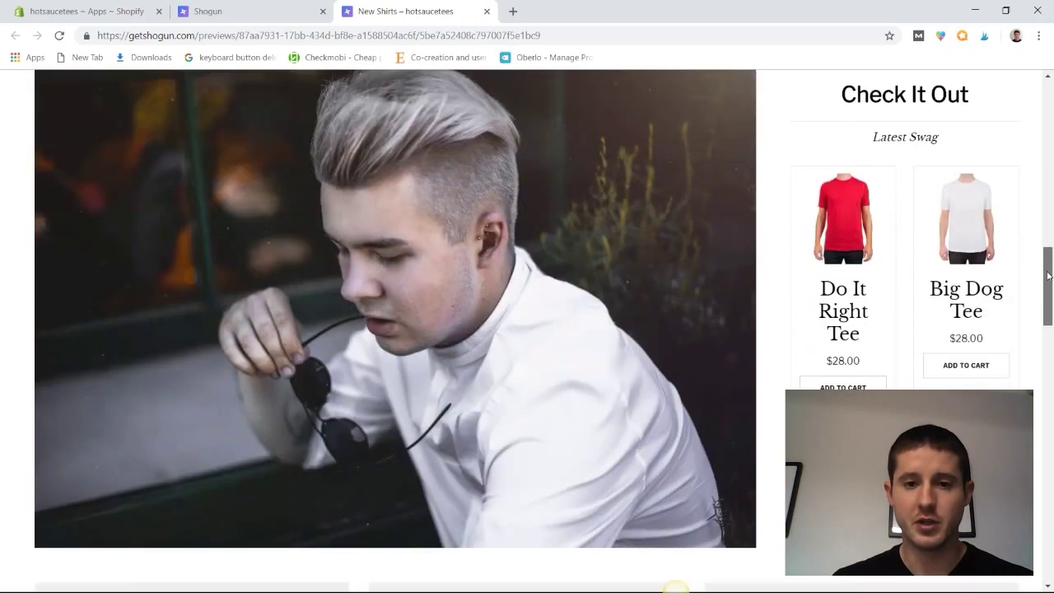
left_click_drag(1048, 276, 1026, 66)
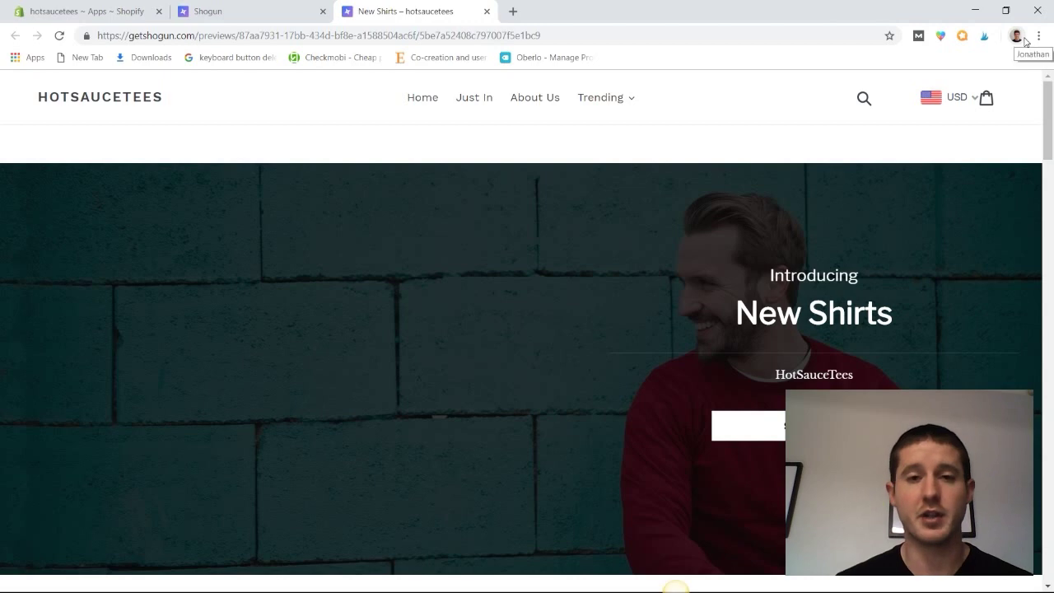